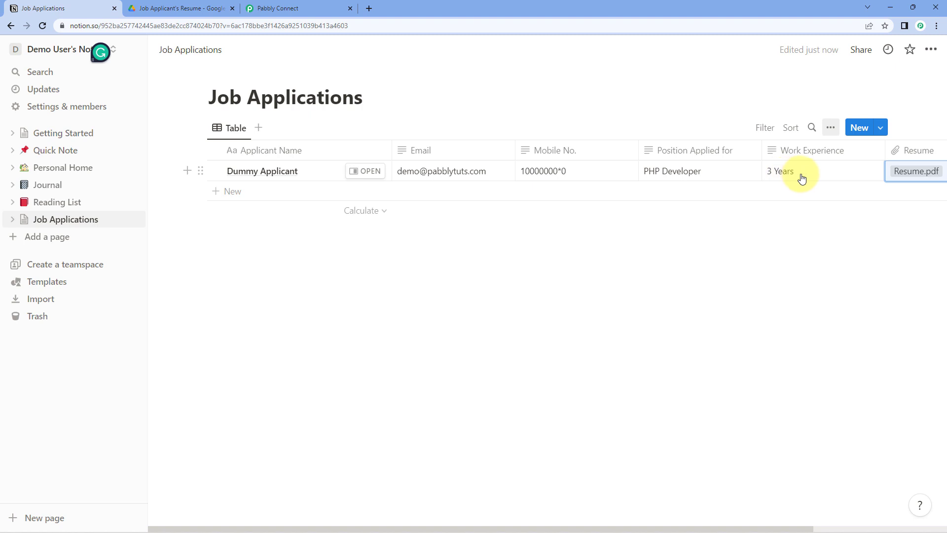
Review the Job Applications table in Notion and the Job Applicant's Resume folder in Google Drive
click(812, 245)
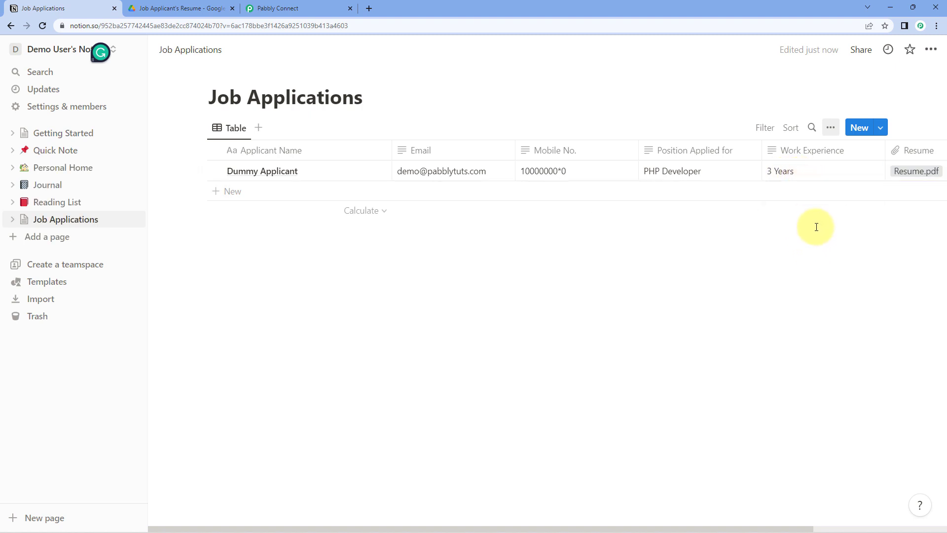
click(902, 172)
click(818, 230)
click(576, 271)
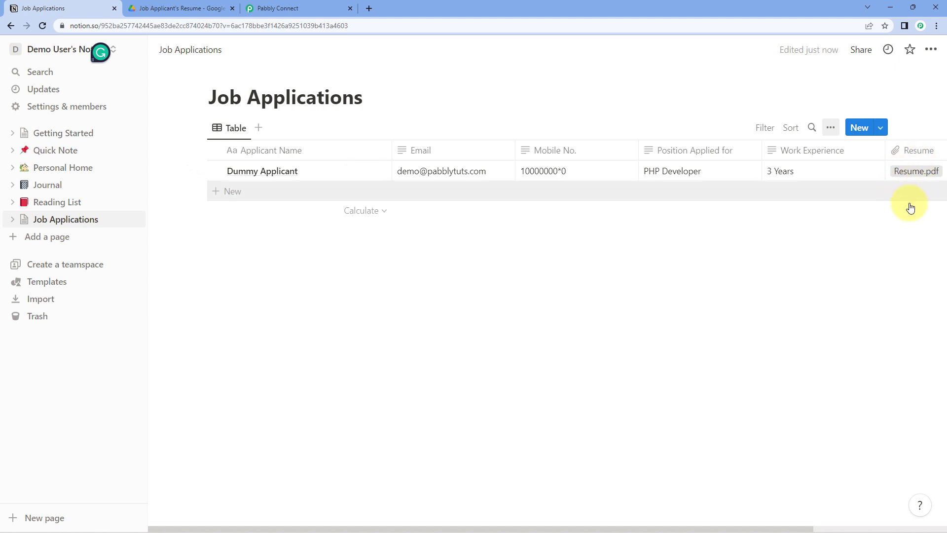
click(217, 8)
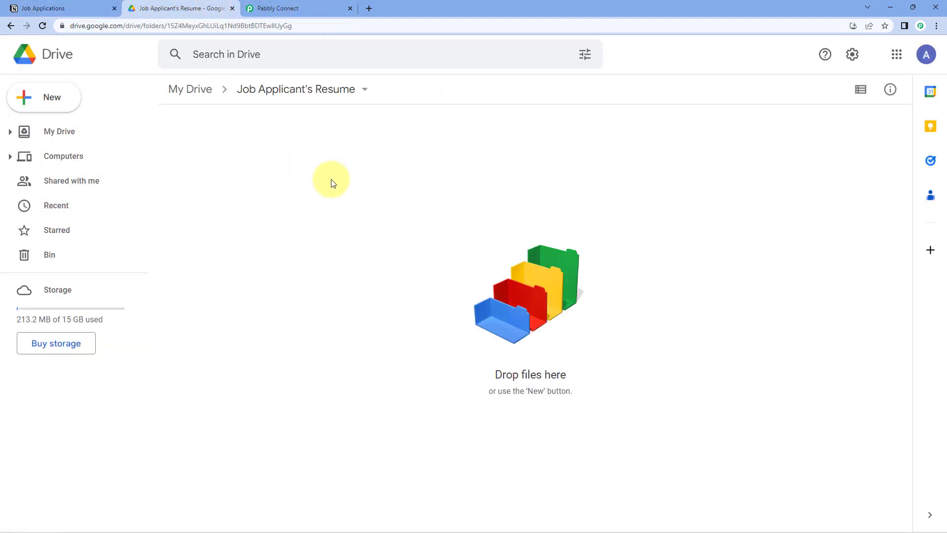
click(83, 8)
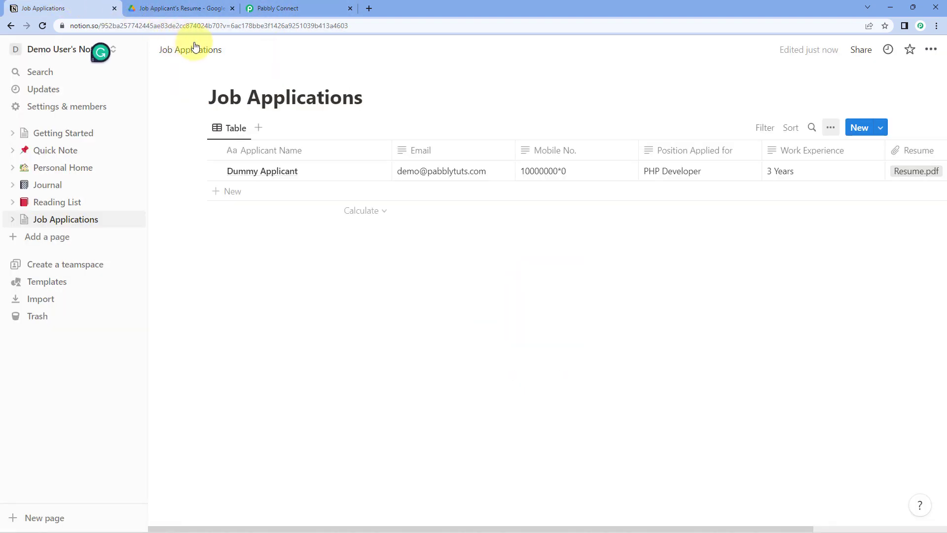
Switch to Pabbly Connect and create a workflow named "Notion to Google Drive"
click(298, 7)
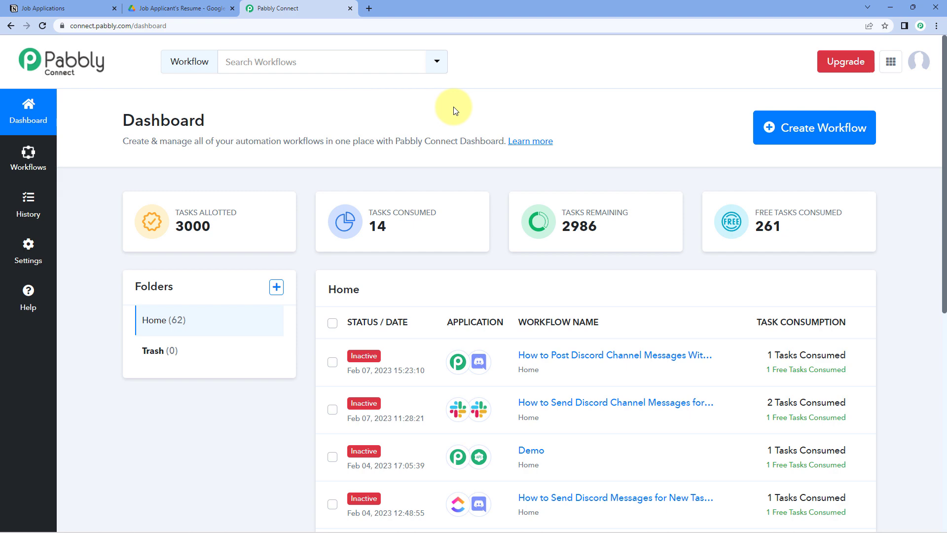
click(809, 132)
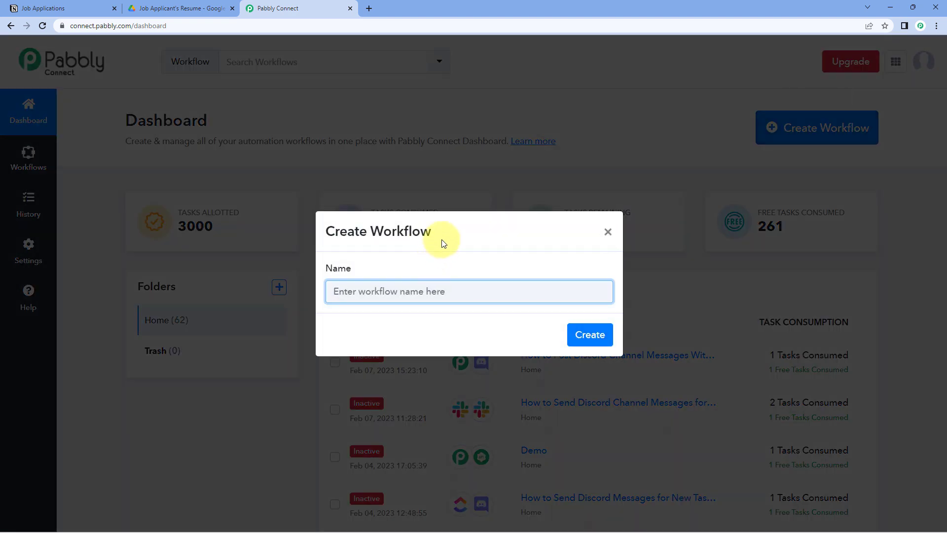
text(Notion to Google Drive)
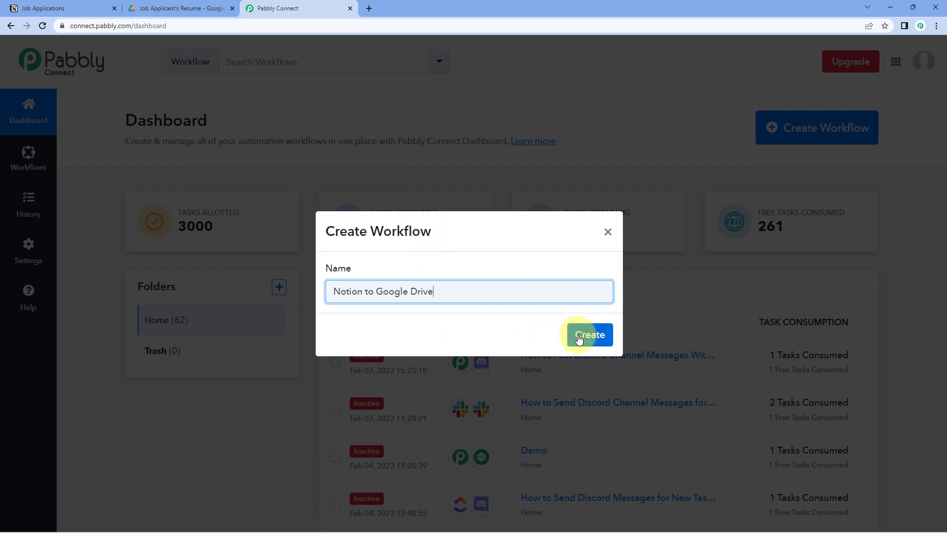
click(579, 334)
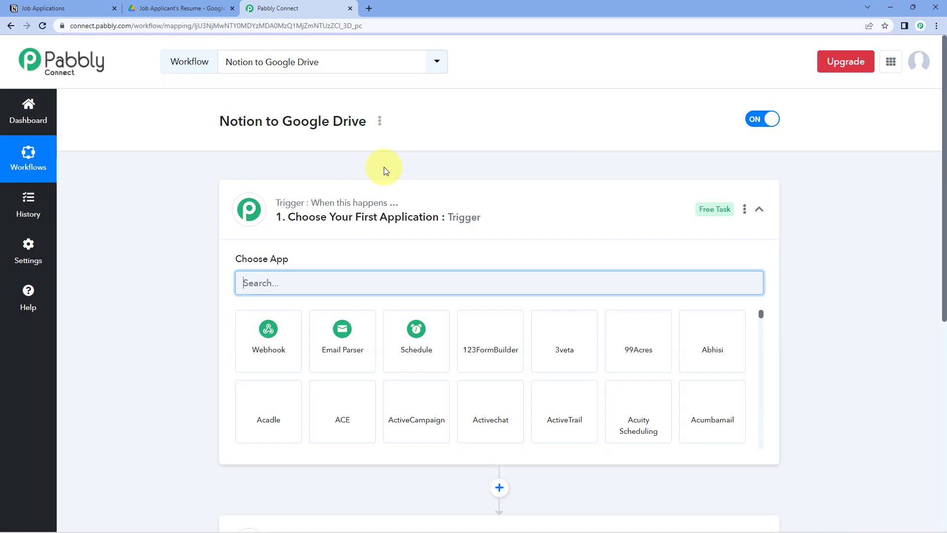
Examine the workflow's trigger and action sections alongside the source Notion database and the destination Google Drive folder
click(462, 181)
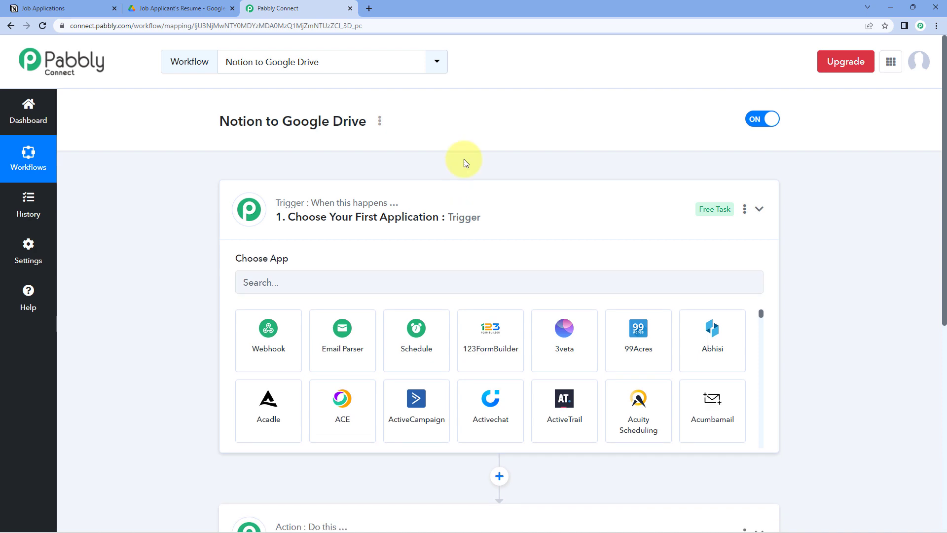
scroll(185, 160, down, 1)
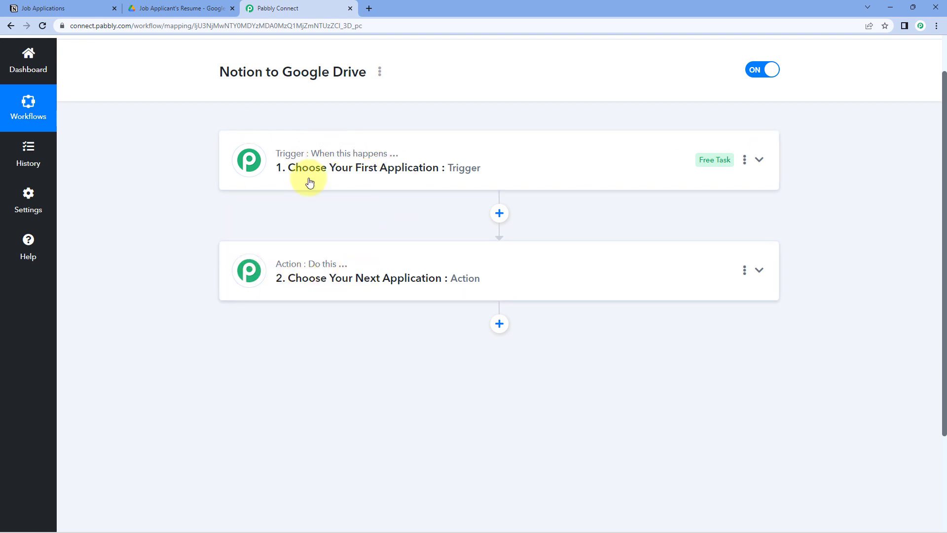
click(409, 148)
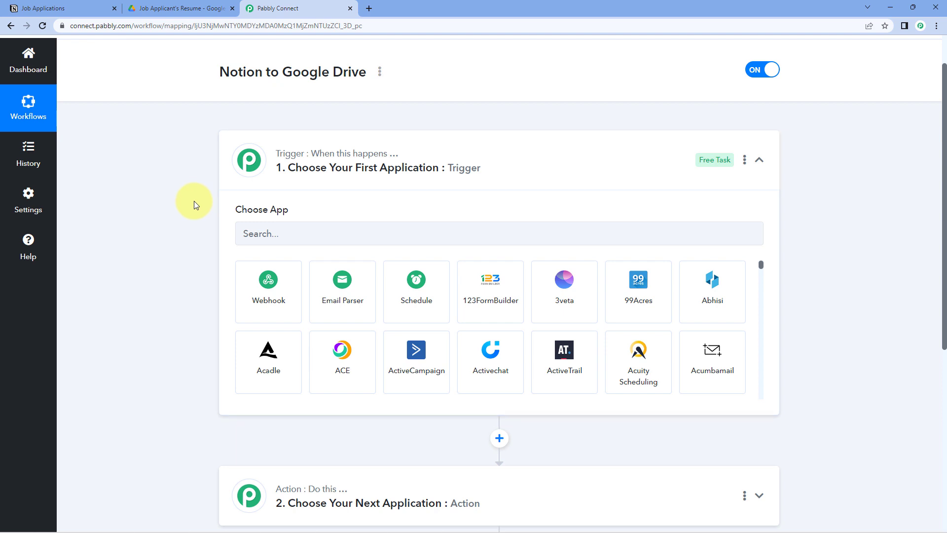
click(82, 5)
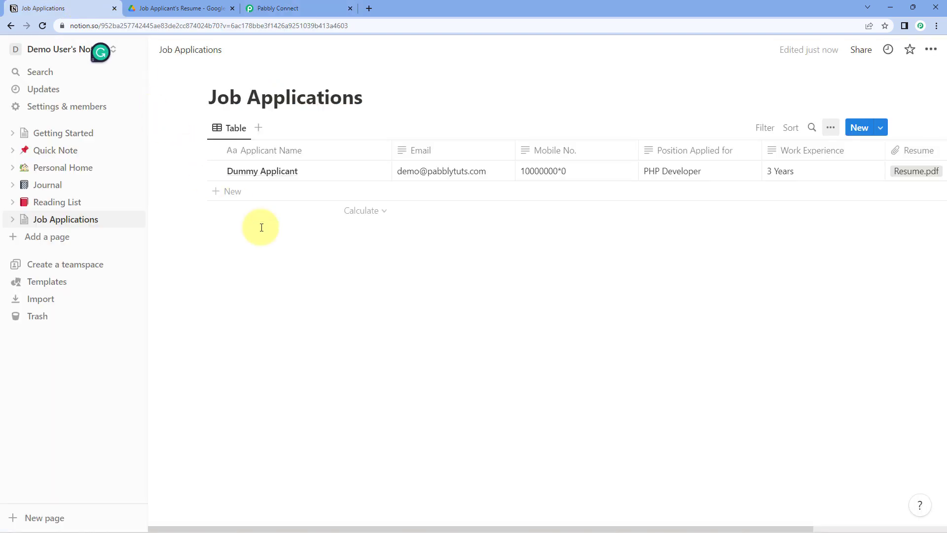
click(316, 8)
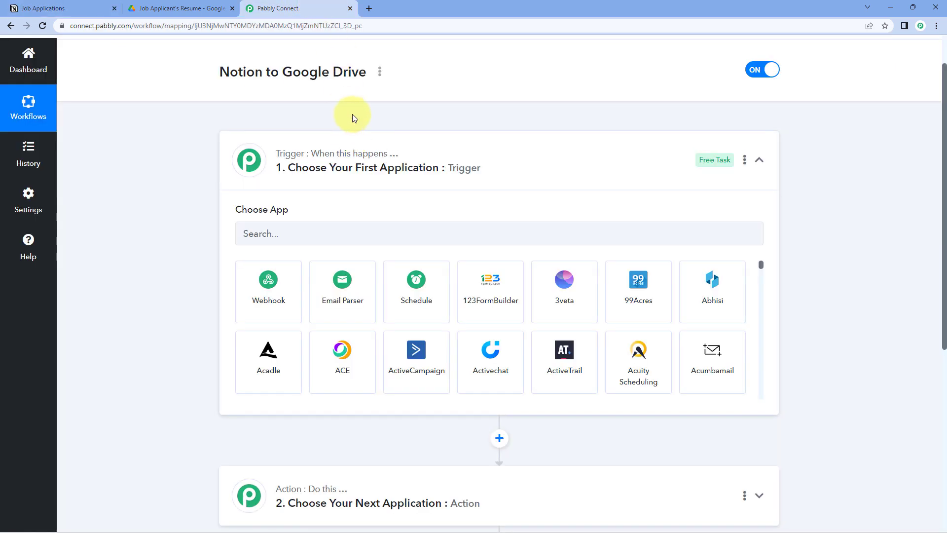
click(42, 7)
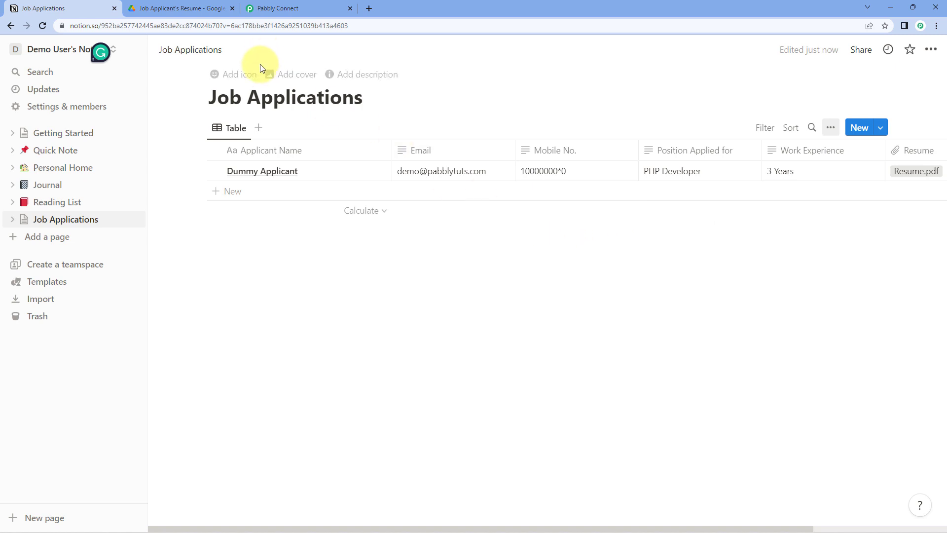
click(284, 10)
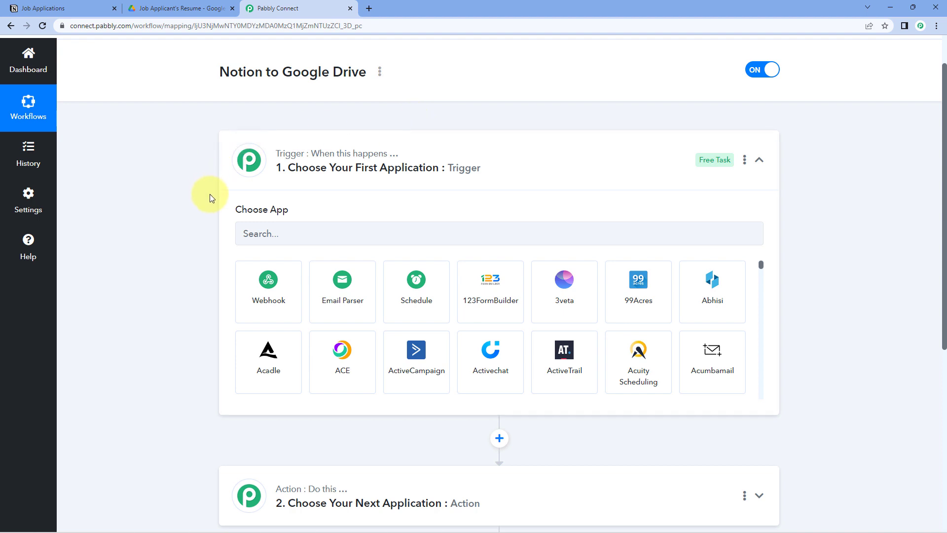
click(177, 8)
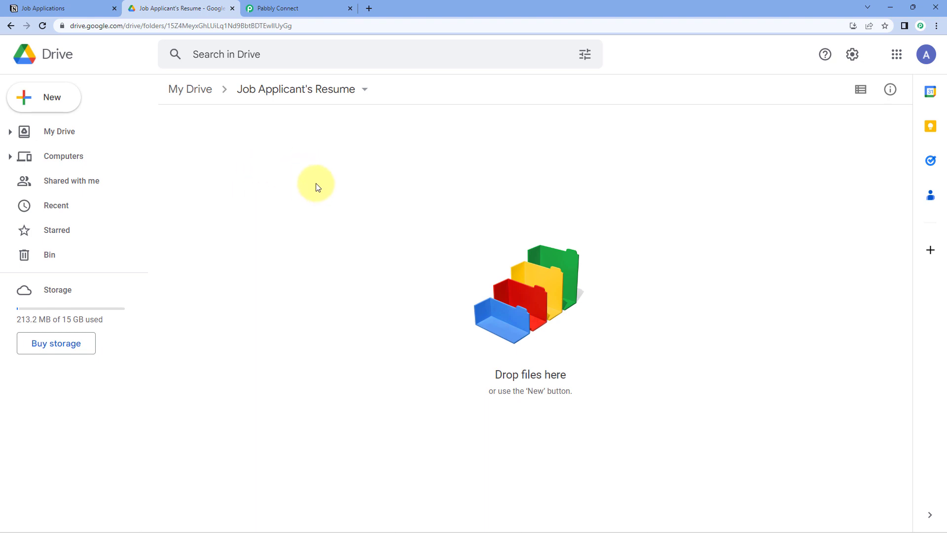
click(308, 8)
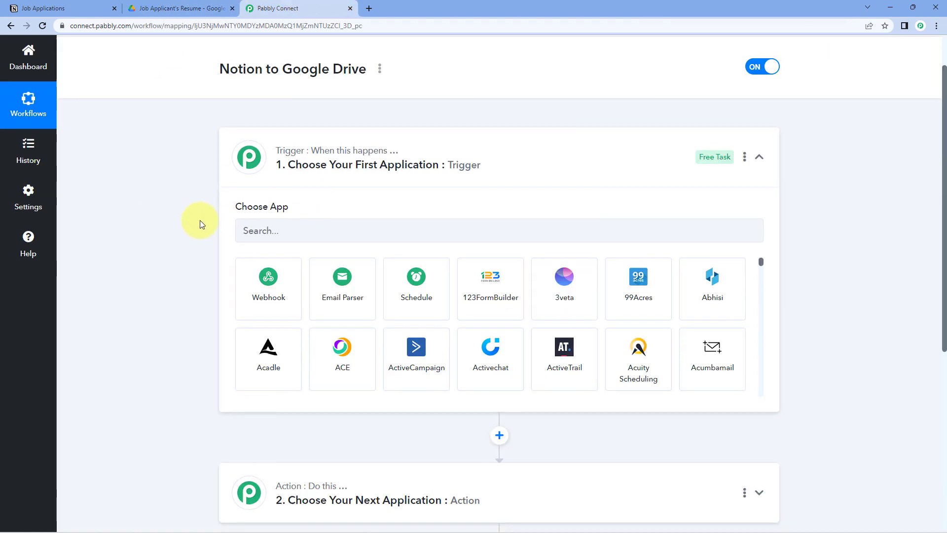
Set the workflow's trigger application to Notion with New Database Item as the trigger event
scroll(201, 221, down, 1)
click(317, 183)
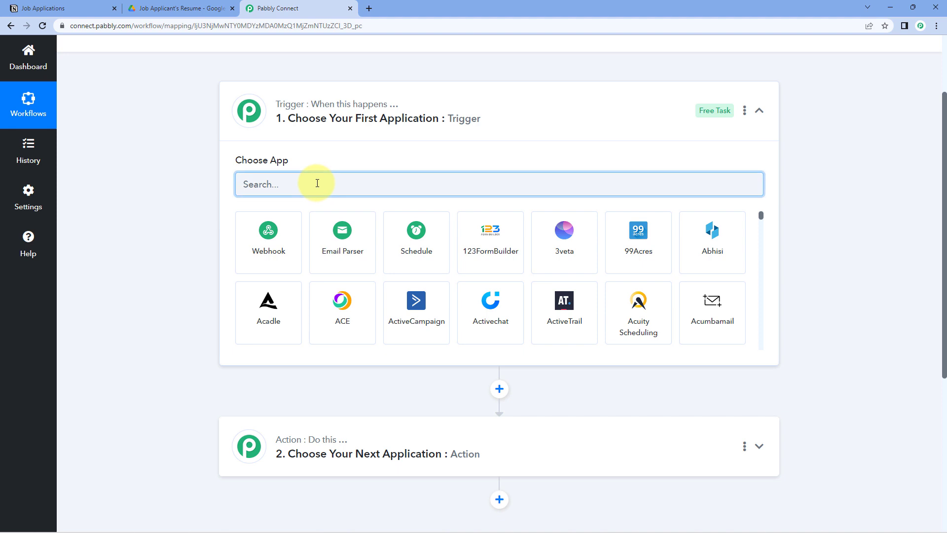
text(Notion)
click(267, 224)
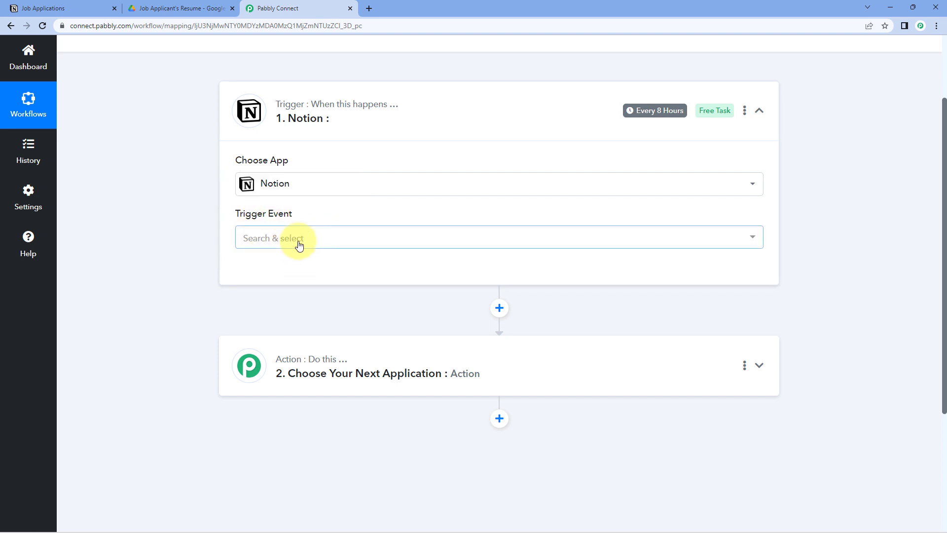
click(298, 245)
scroll(202, 248, down, 1)
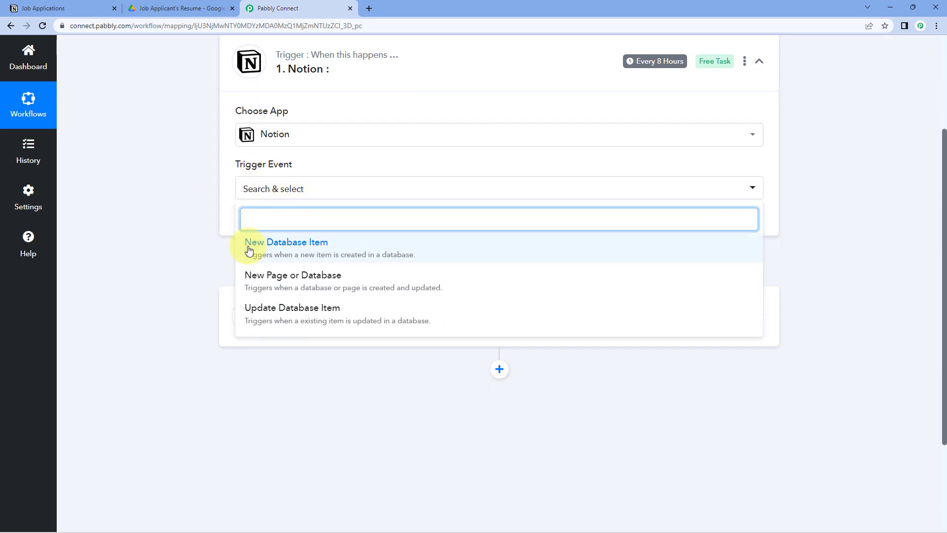
click(335, 244)
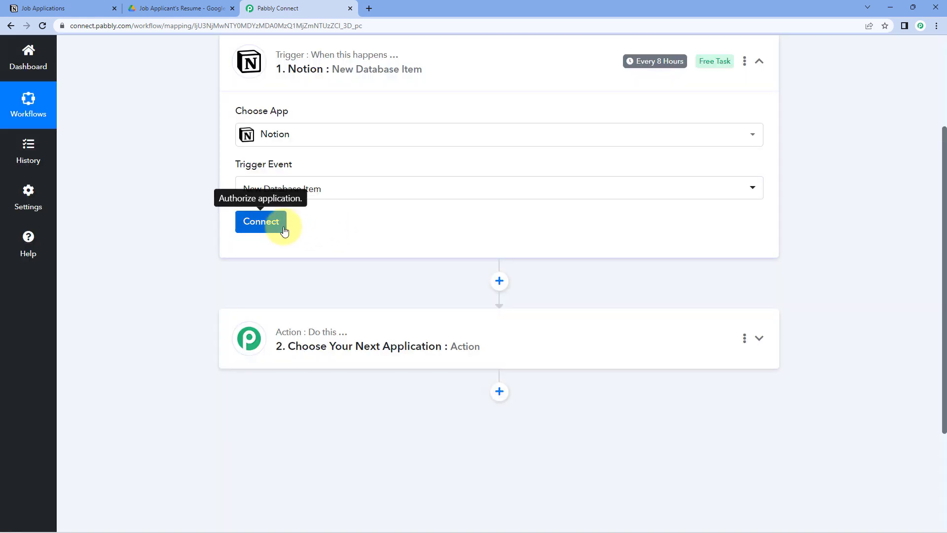
Start a new Notion connection for the trigger and proceed to choosing the pages Pabbly Connect may access
click(283, 228)
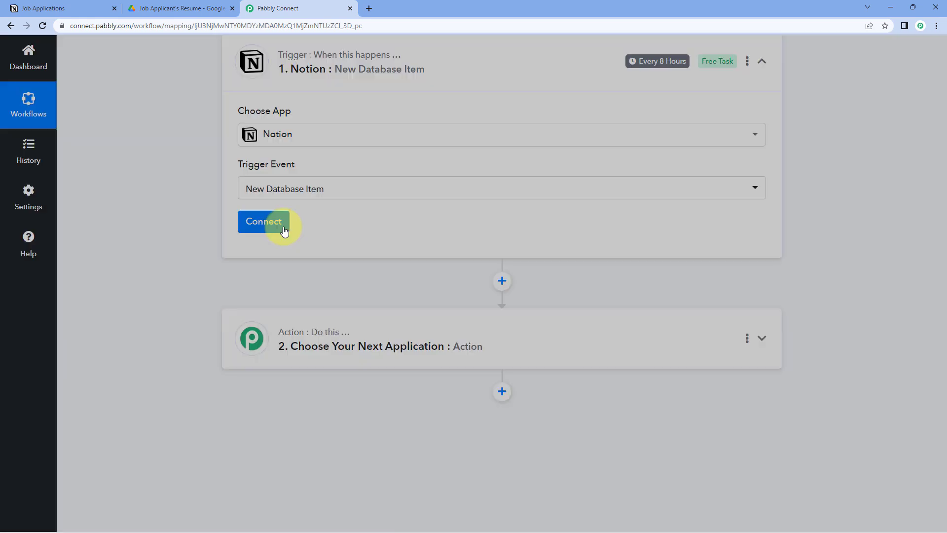
click(438, 157)
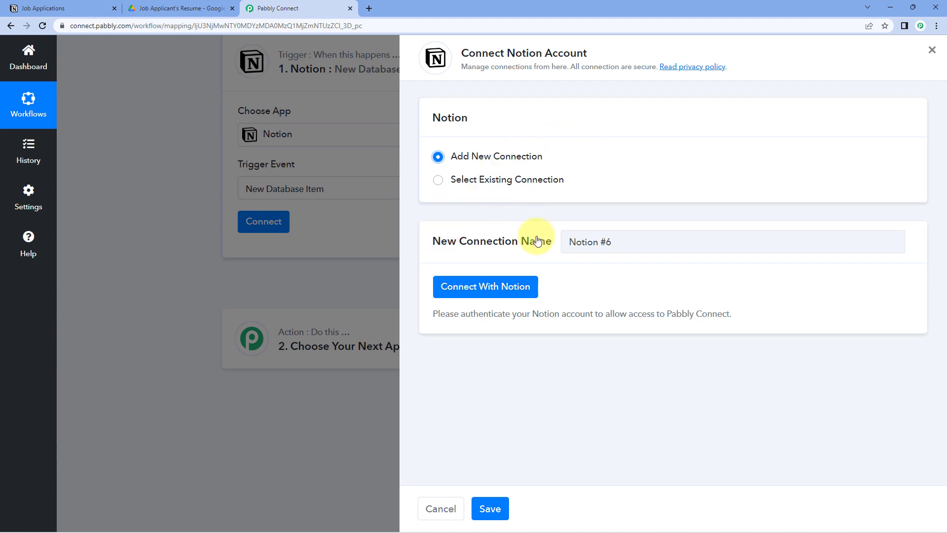
click(493, 295)
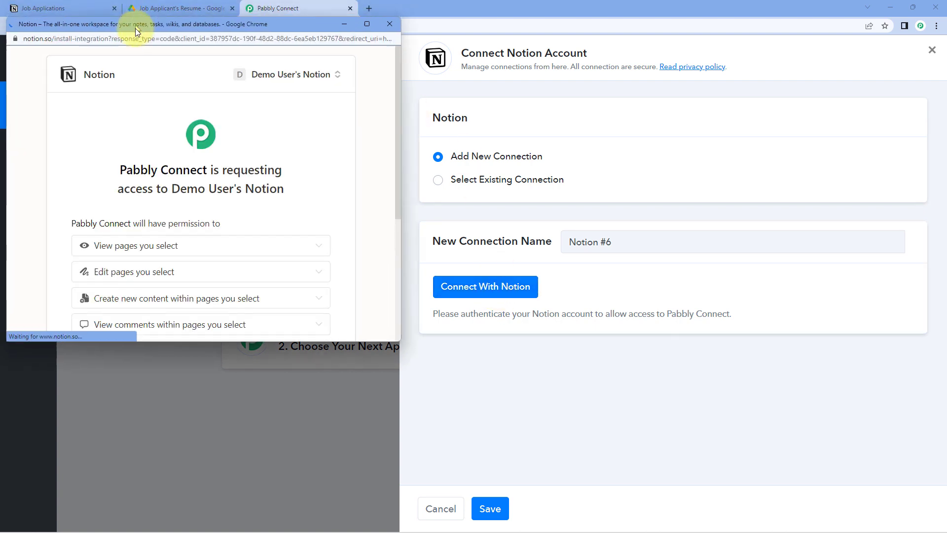
click(73, 5)
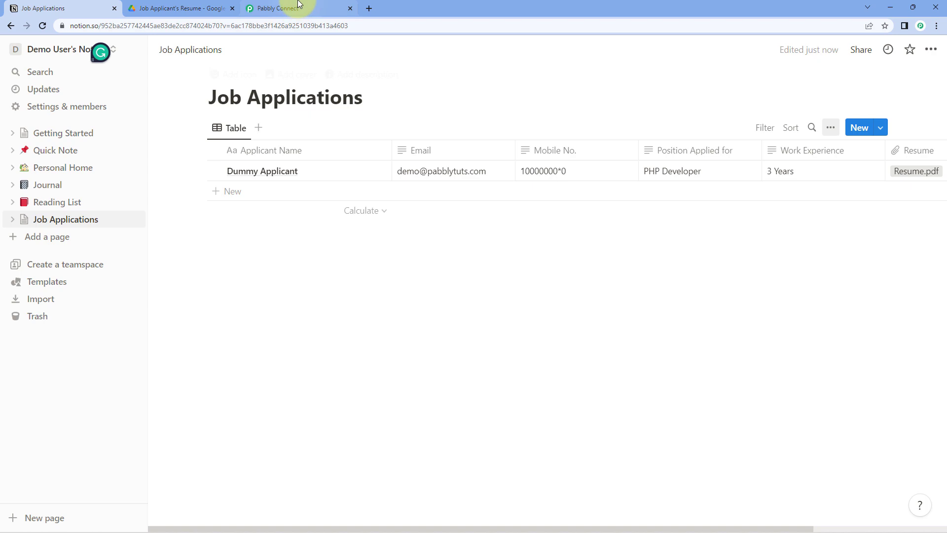
click(292, 8)
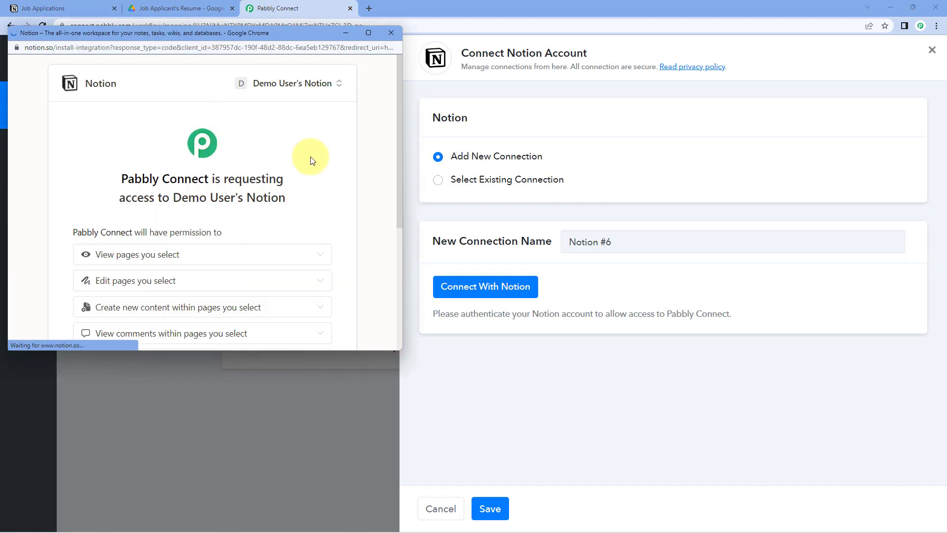
scroll(334, 176, down, 4)
click(319, 221)
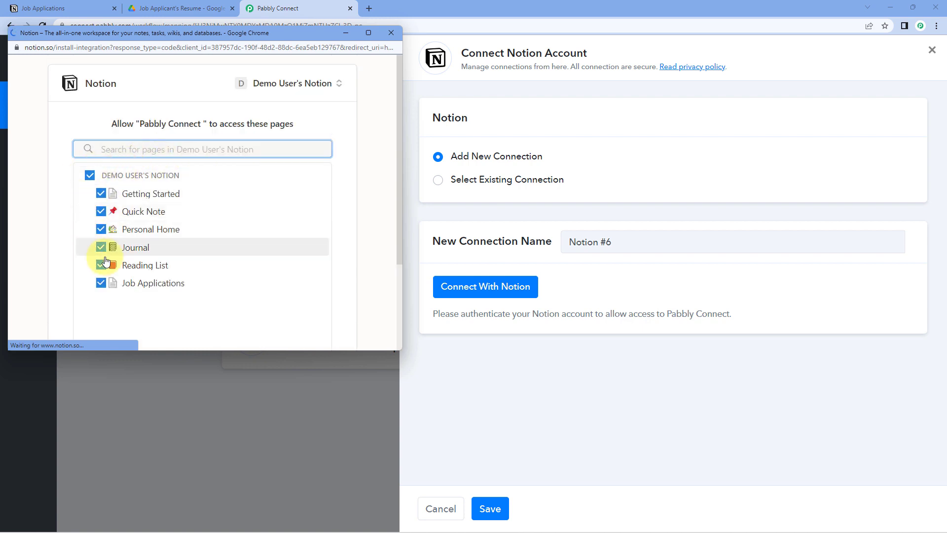
Restrict Pabbly Connect's access to the Job Applications page only and authorize the Notion connection
click(79, 6)
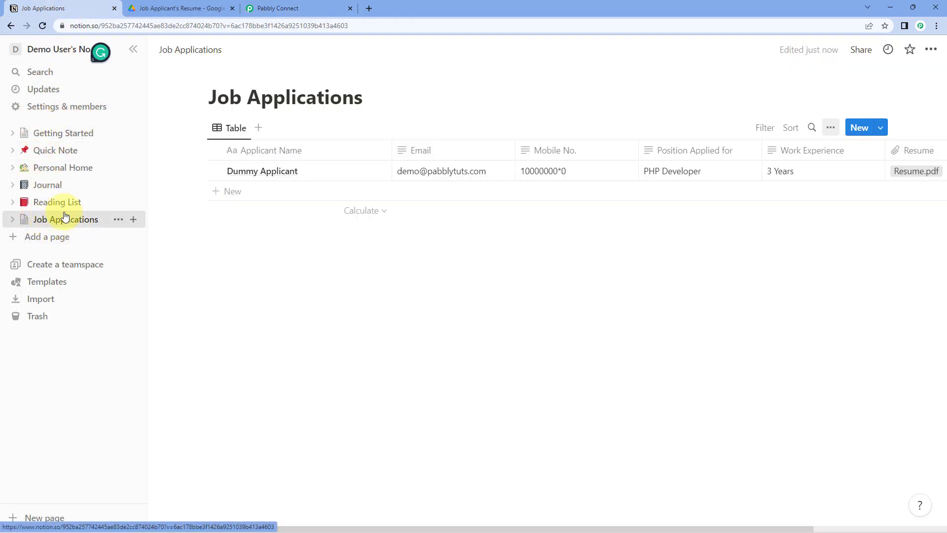
click(277, 8)
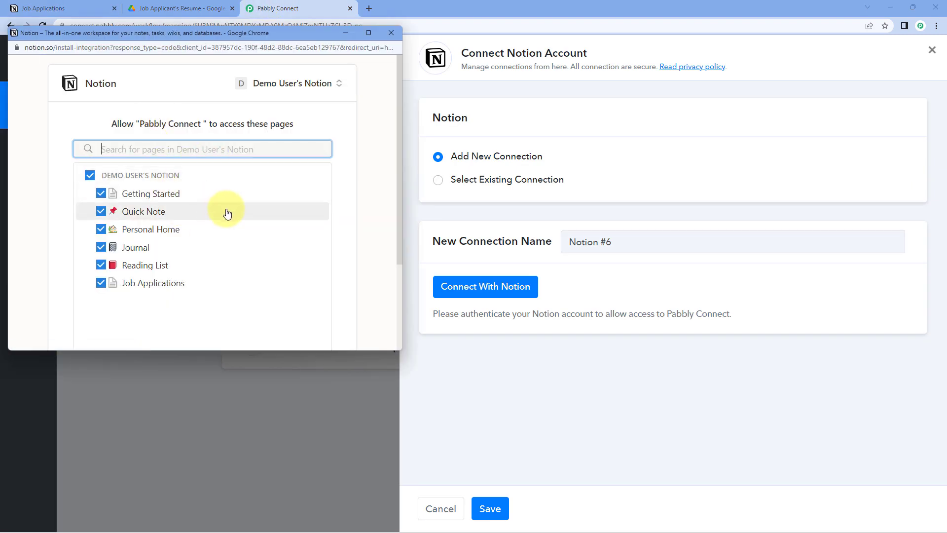
click(90, 176)
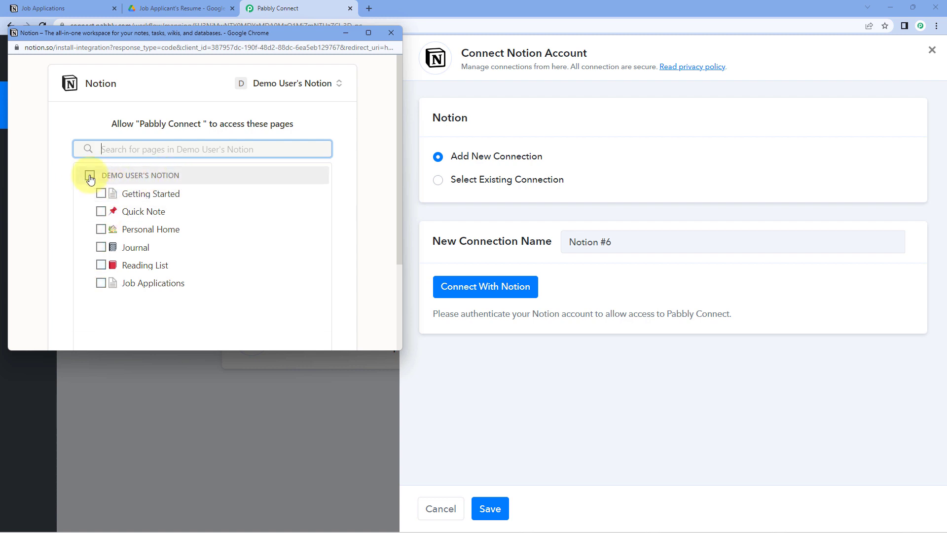
click(102, 284)
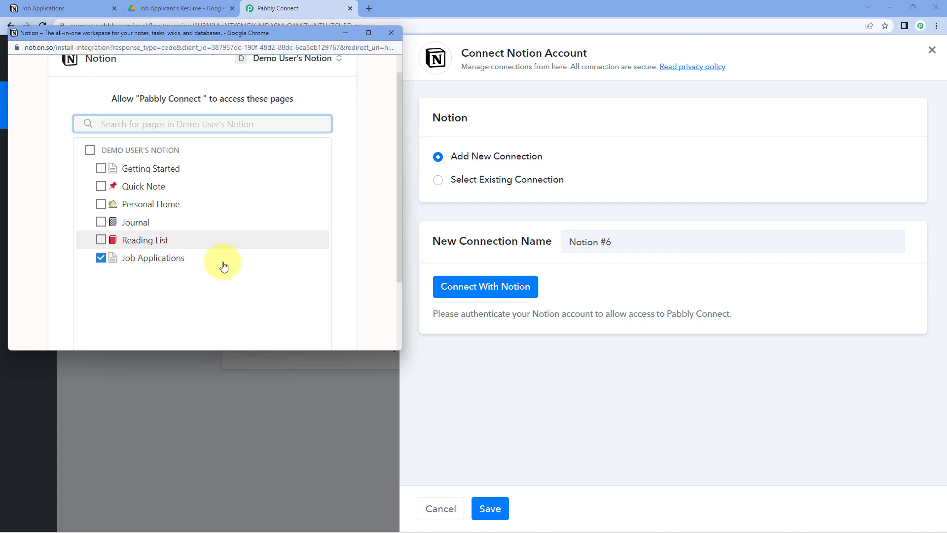
scroll(225, 262, down, 2)
click(318, 301)
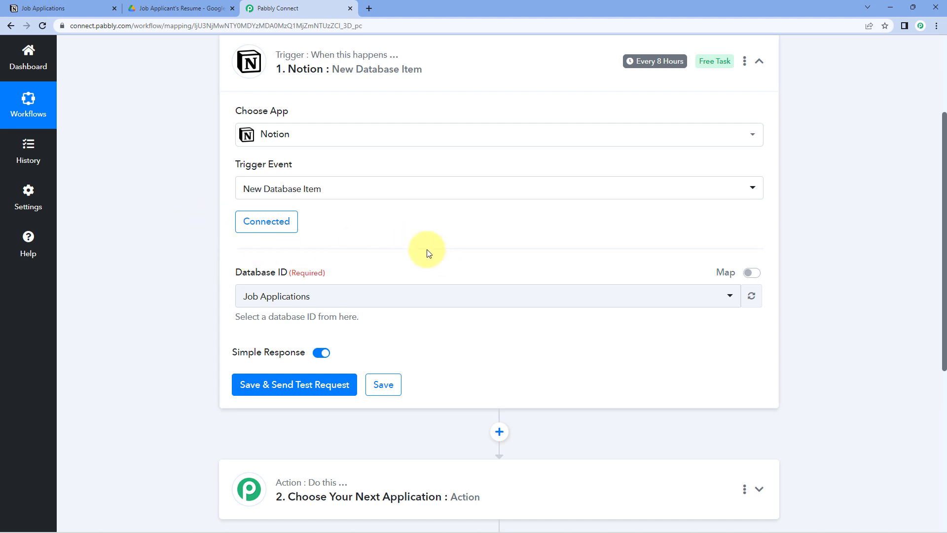
Select the Job Applications database for the Notion trigger, checking its name against the source page in Notion
scroll(294, 241, down, 1)
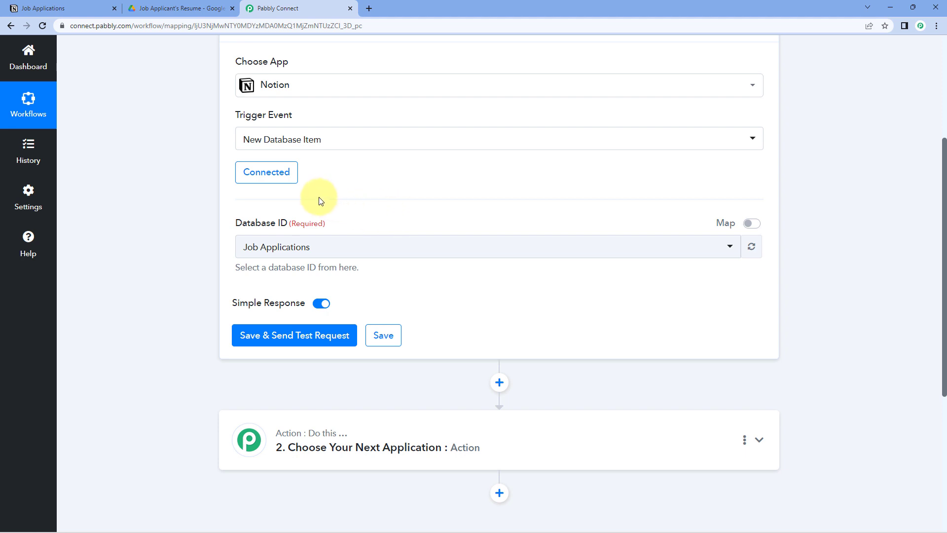
click(320, 253)
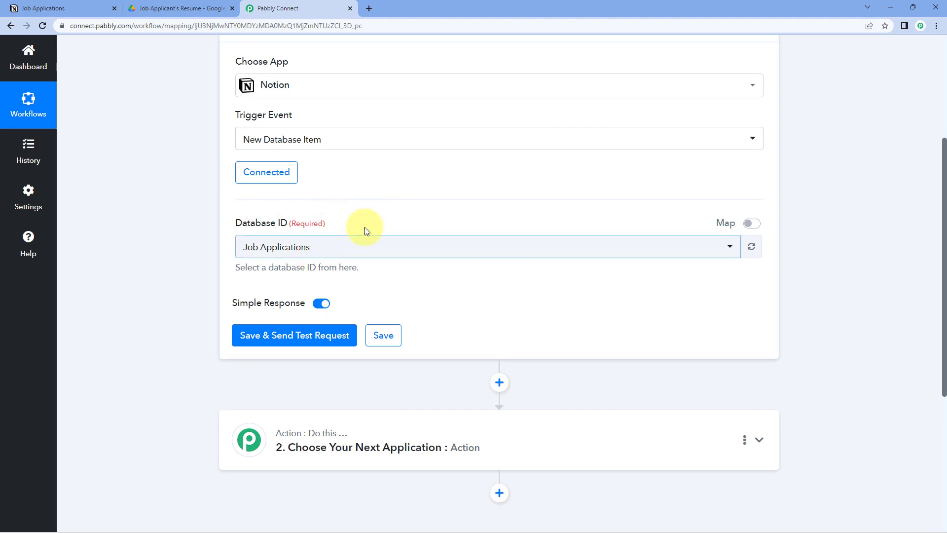
click(409, 253)
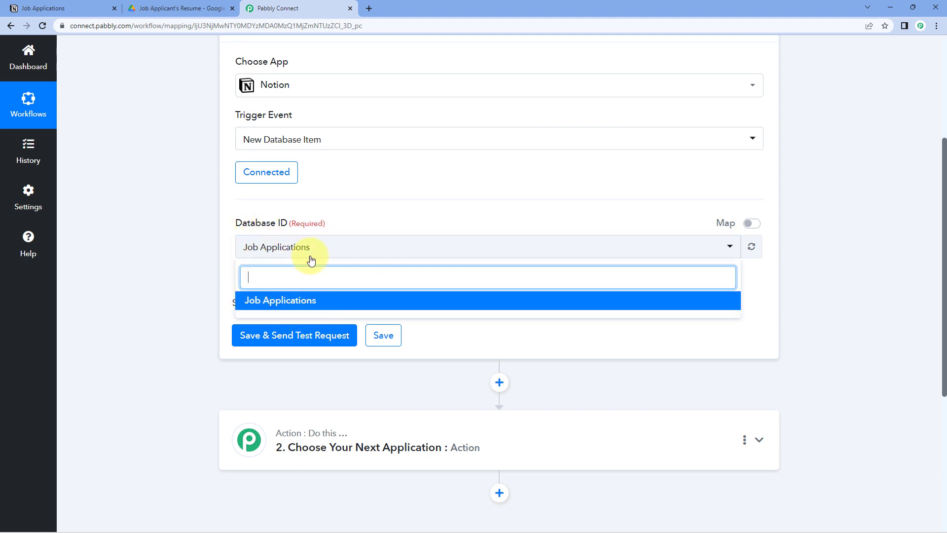
click(89, 10)
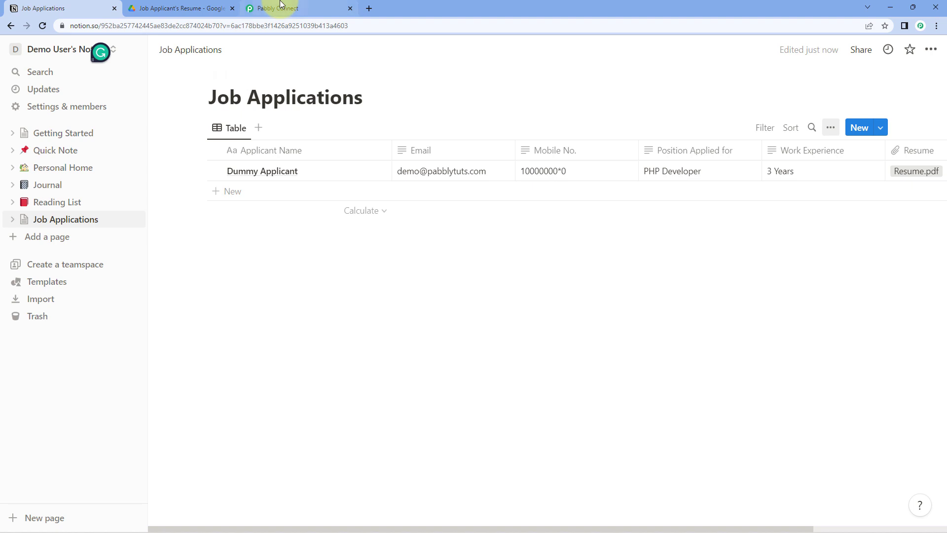
click(275, 8)
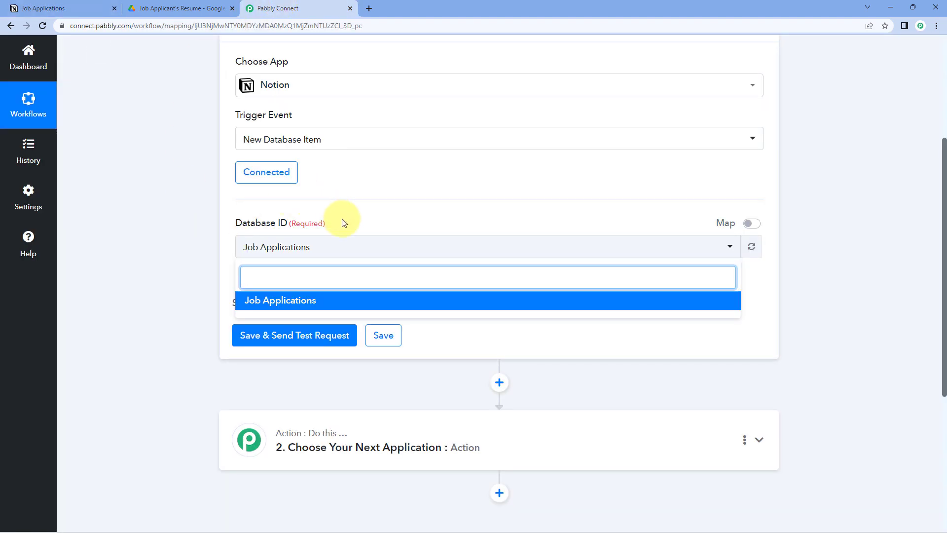
click(335, 305)
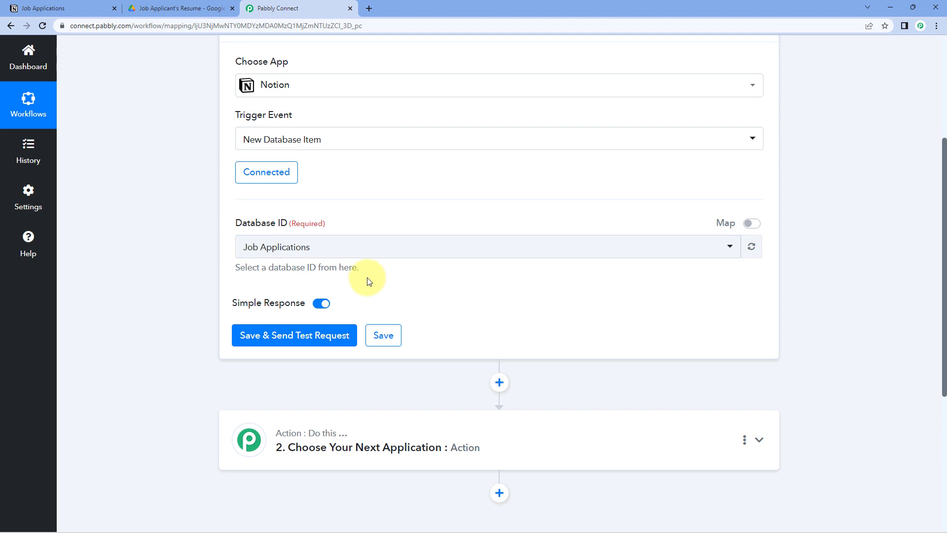
Check the applicant entry in Notion, then save the trigger and send a test request to fetch it
scroll(243, 260, down, 1)
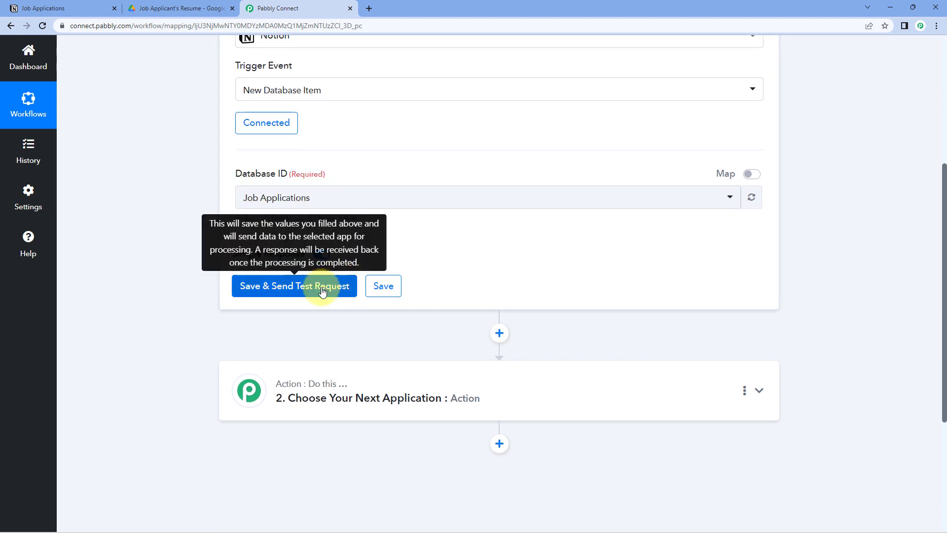
click(81, 6)
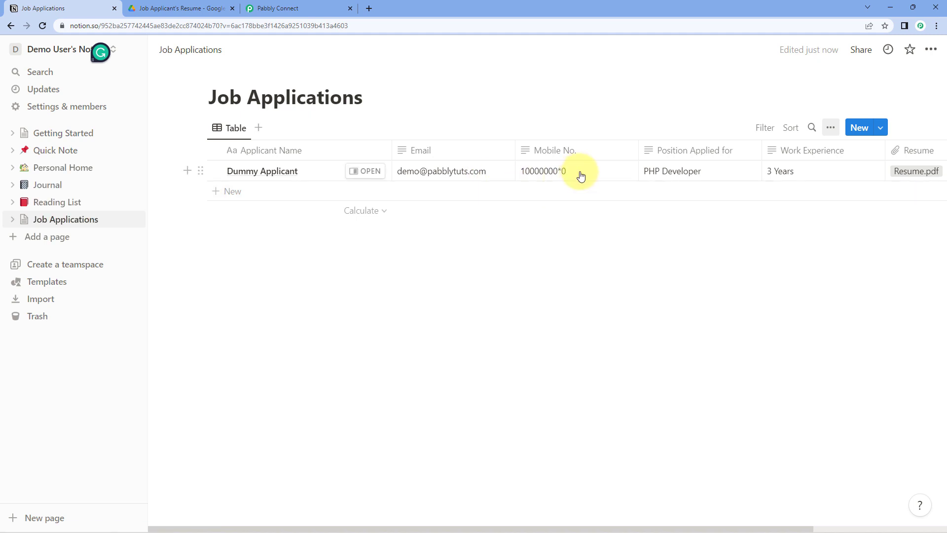
click(286, 8)
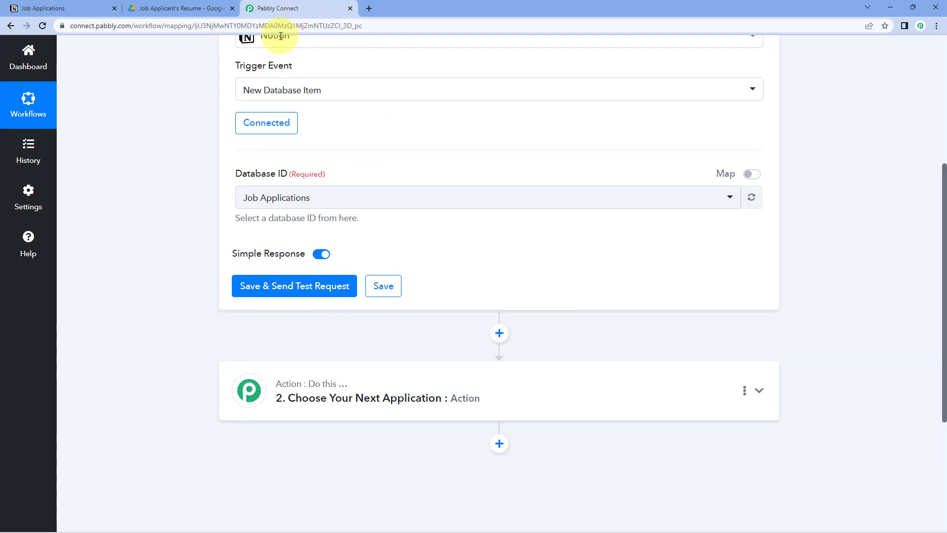
click(59, 5)
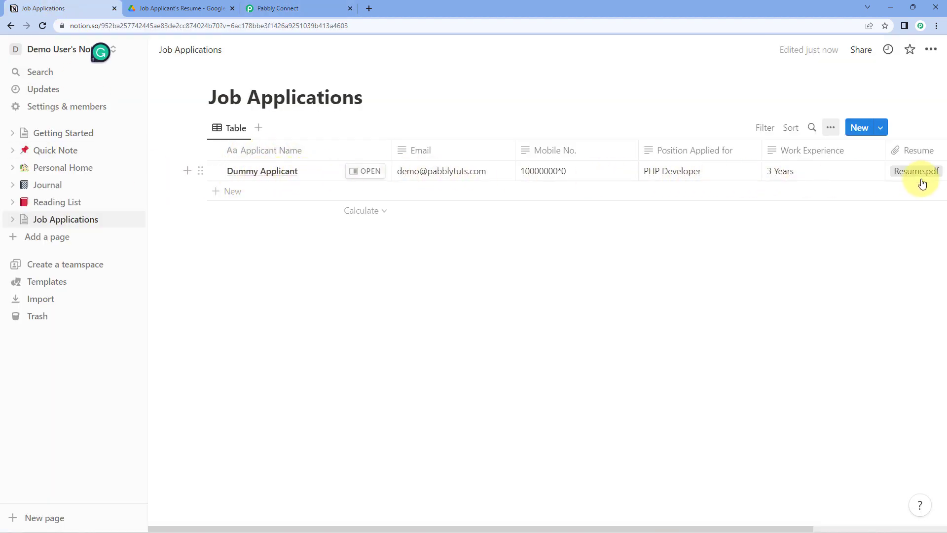
click(265, 4)
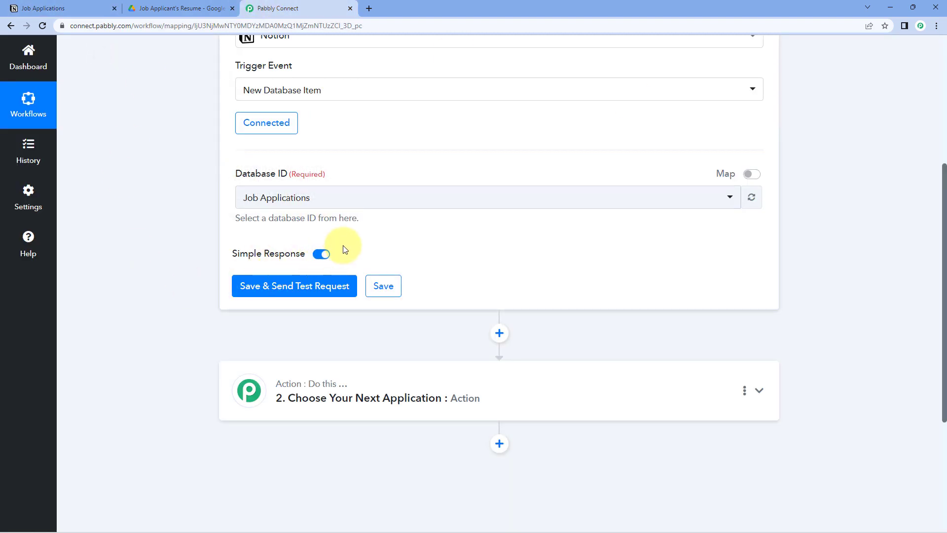
scroll(342, 245, down, 2)
click(298, 193)
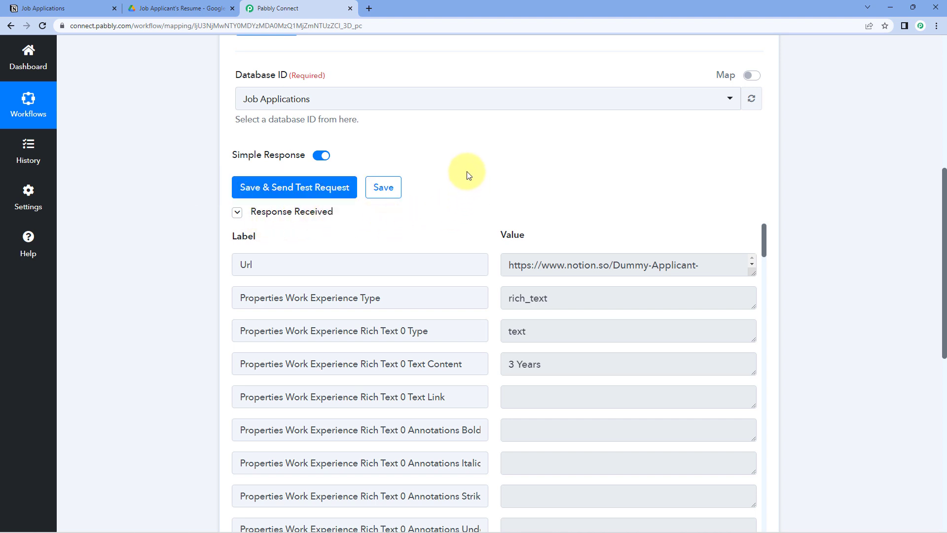
Examine the work experience value in the trigger response and compare it with the applicant's entry in Notion
scroll(467, 173, down, 2)
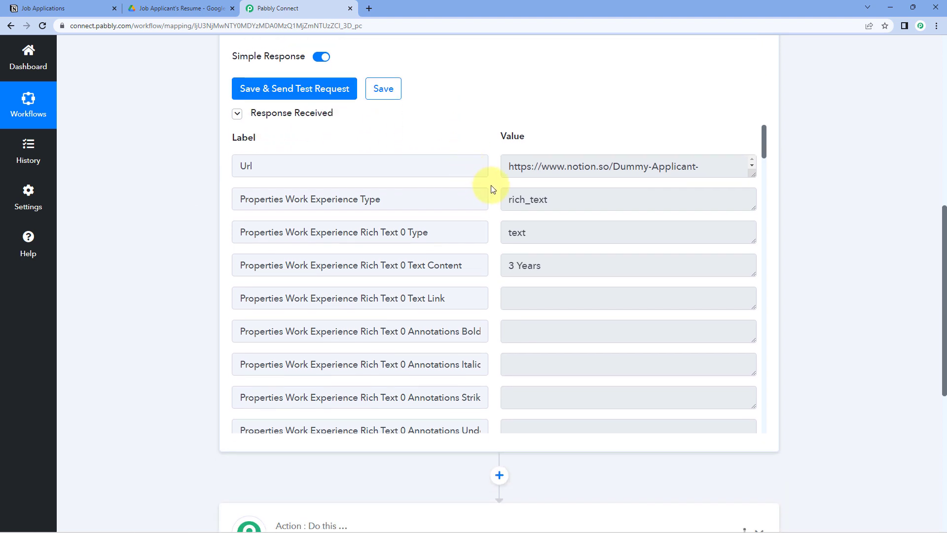
scroll(491, 190, down, 1)
drag(289, 216, 365, 213)
click(541, 215)
drag(541, 214, 503, 217)
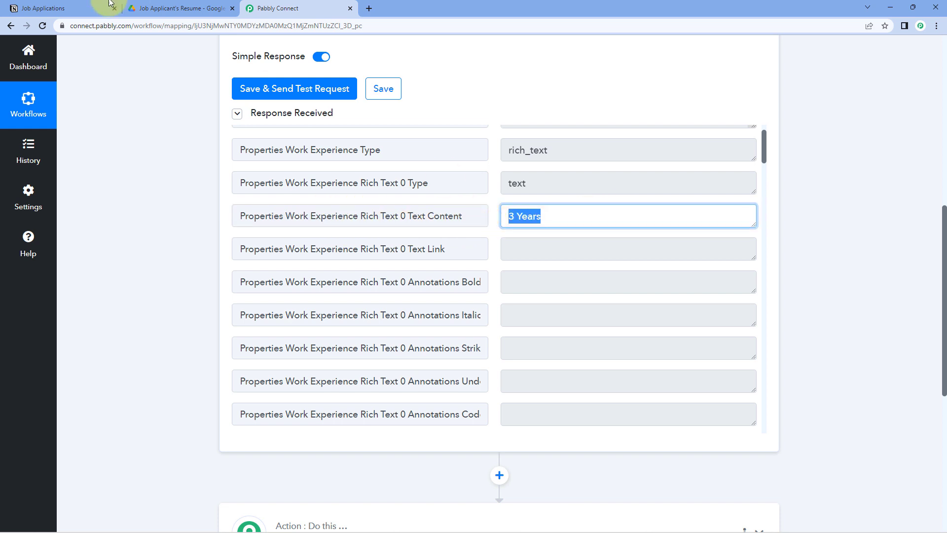
click(89, 8)
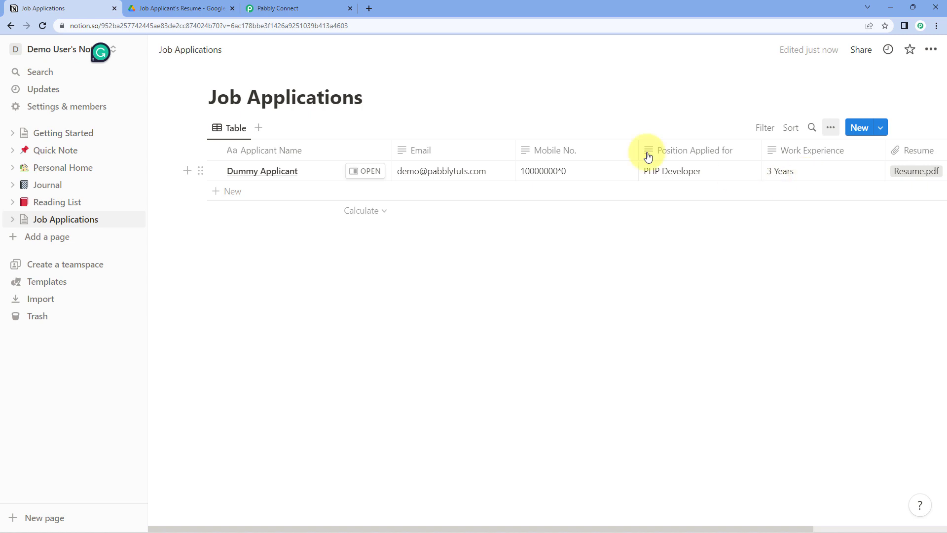
click(303, 8)
Examine the resume file name in the trigger response and compare it with the Resume column in Notion
scroll(493, 222, down, 3)
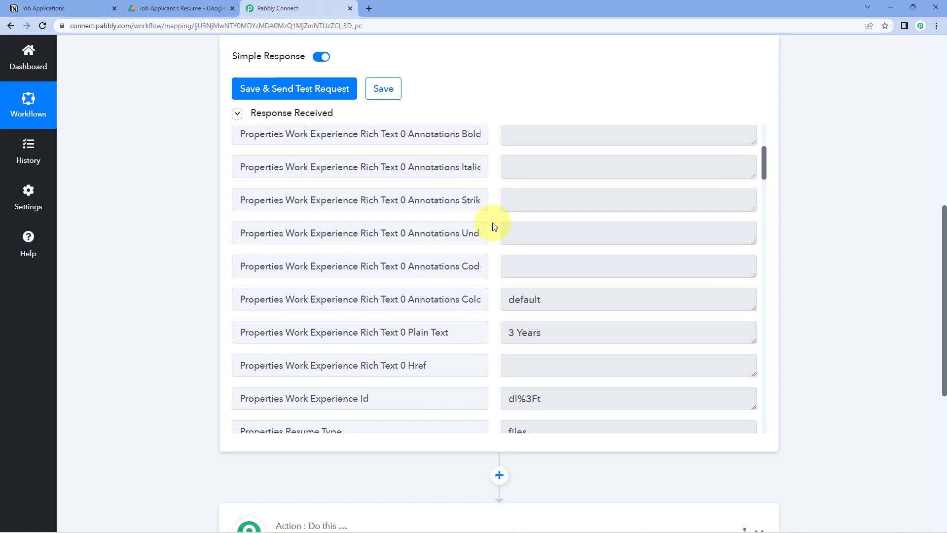
scroll(492, 223, down, 3)
drag(547, 184, 491, 206)
click(493, 209)
scroll(492, 209, down, 3)
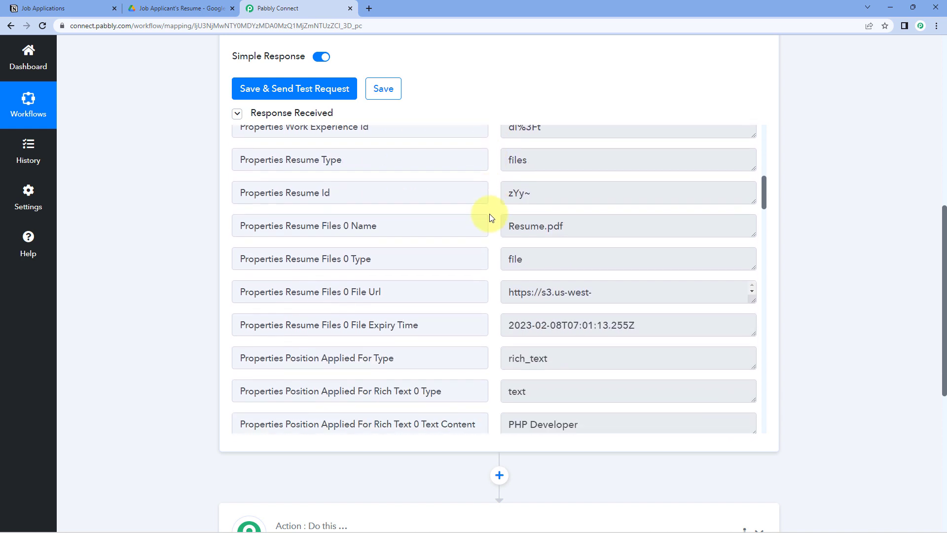
drag(572, 202, 479, 202)
click(491, 195)
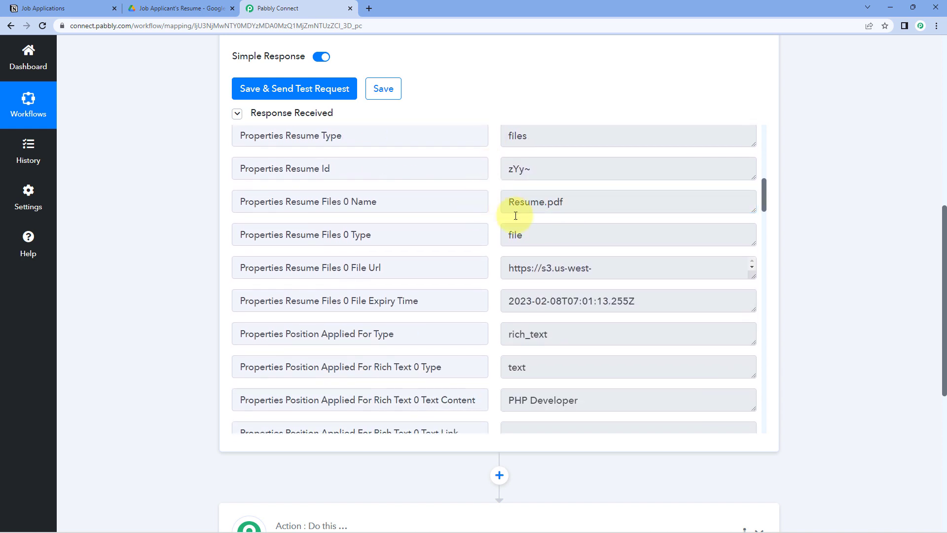
click(59, 8)
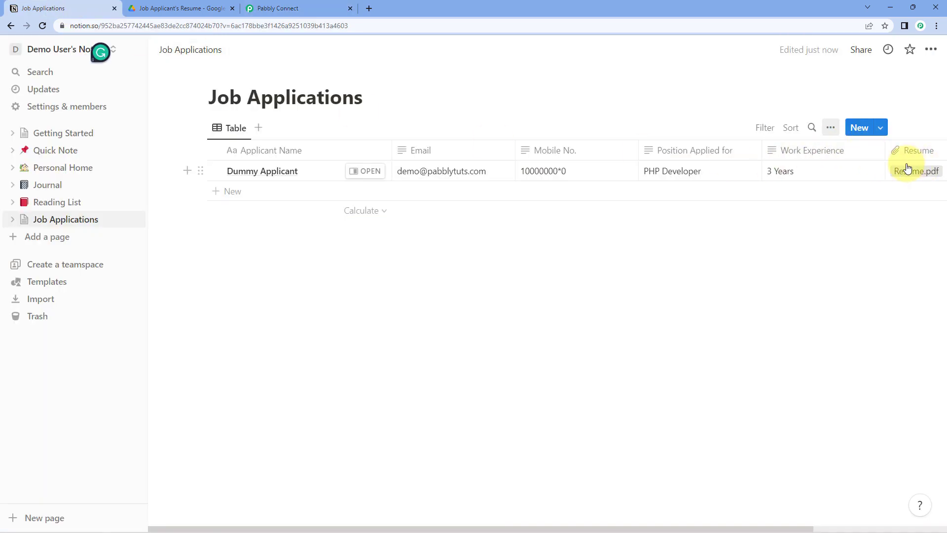
click(278, 9)
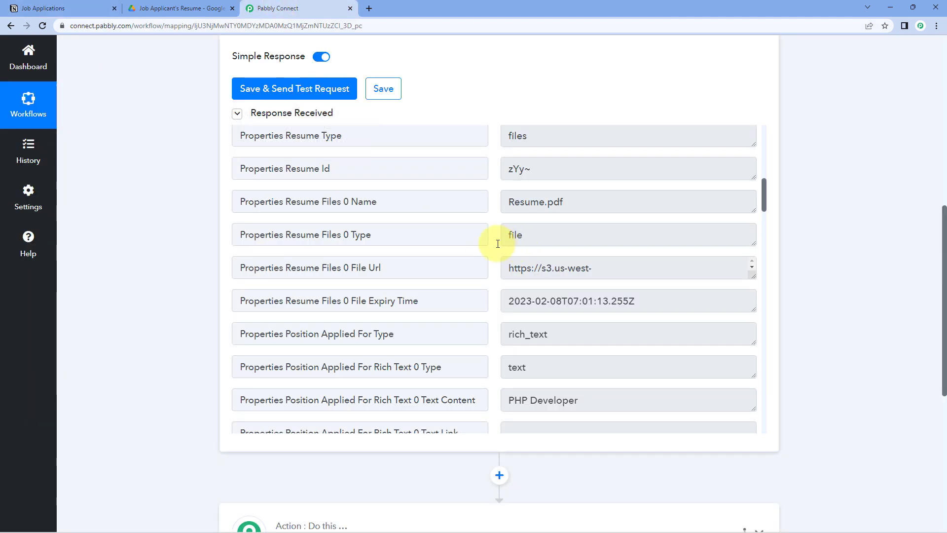
Copy the full resume file URL from the trigger response and open it in a new browser tab
scroll(497, 244, down, 1)
click(575, 217)
drag(753, 224, 753, 399)
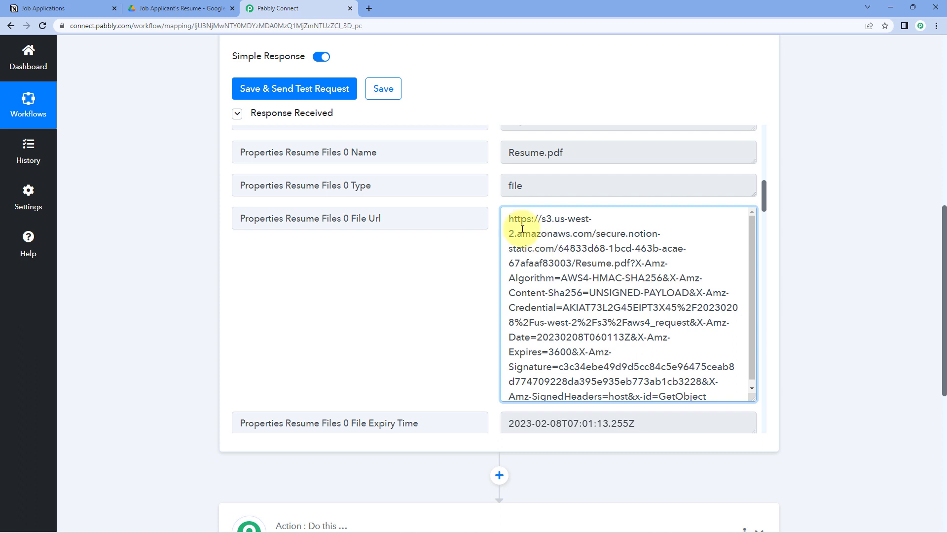
drag(507, 217, 685, 415)
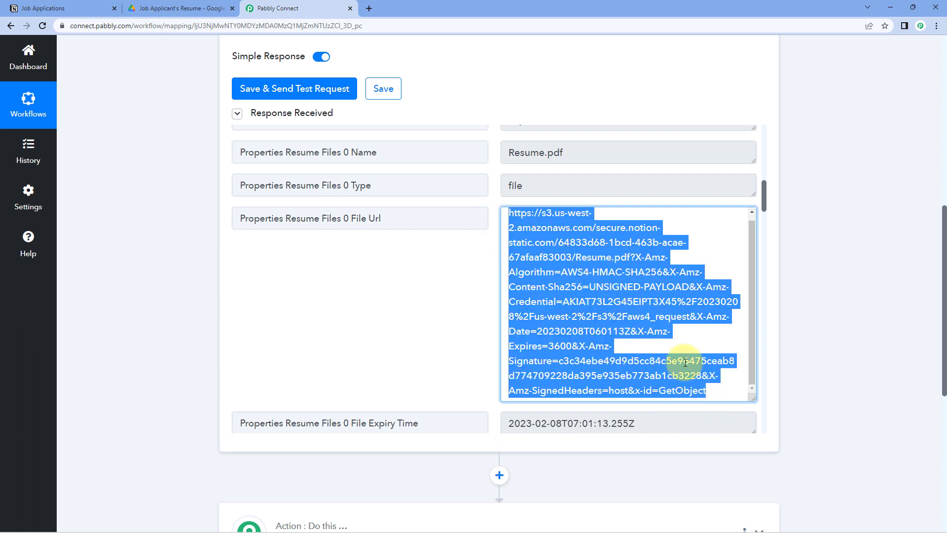
right_click(614, 230)
click(627, 237)
click(368, 10)
key(ctrl+v)
key(Return)
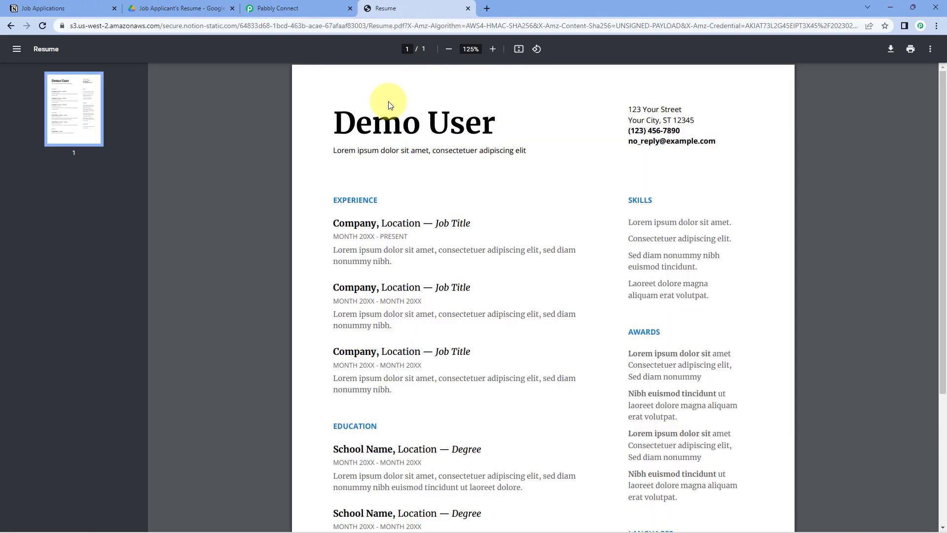
Compare the opened resume with the file attached in Notion, then close the resume and return to Pabbly Connect
click(84, 7)
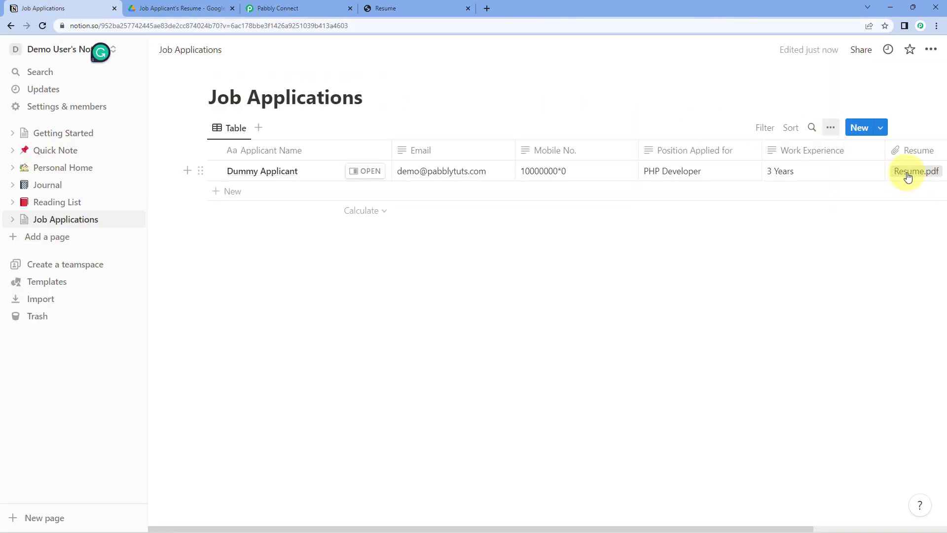
click(422, 8)
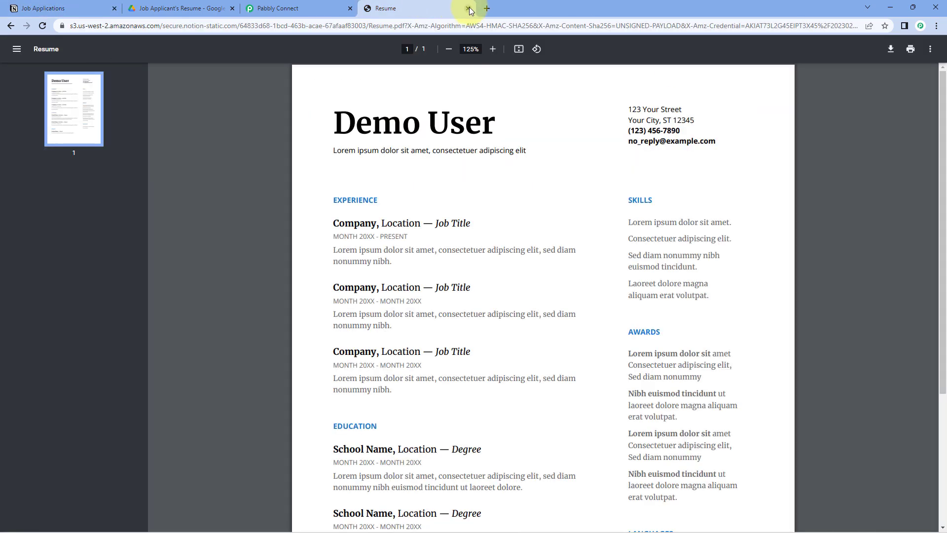
click(469, 10)
click(464, 250)
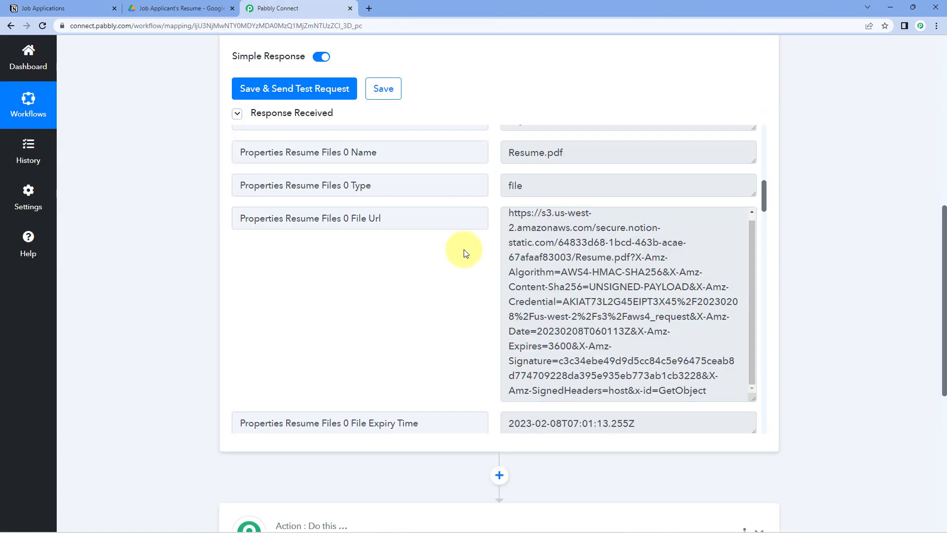
Examine the Position Applied For value in the trigger response and compare it with the Notion entry
scroll(464, 242, down, 3)
scroll(474, 231, down, 1)
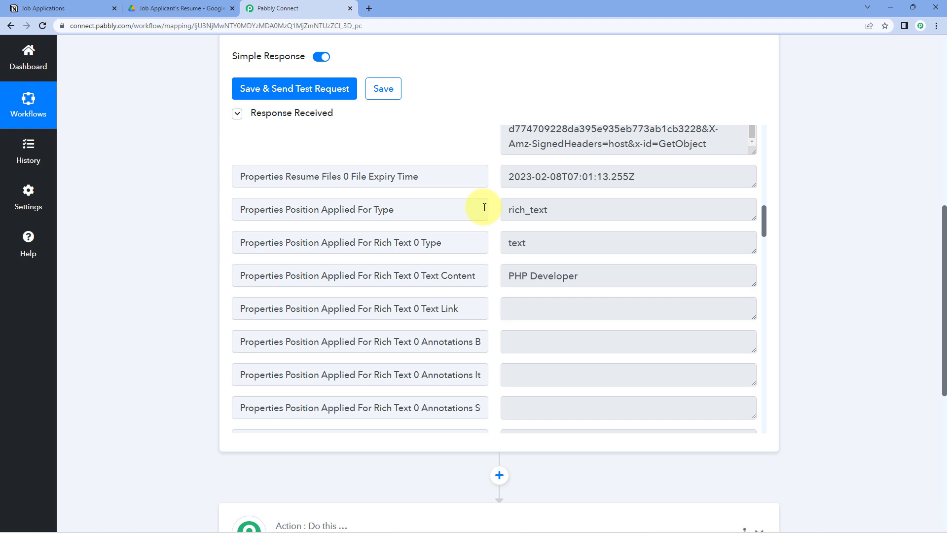
scroll(479, 208, down, 1)
scroll(578, 218, down, 1)
drag(589, 177, 493, 182)
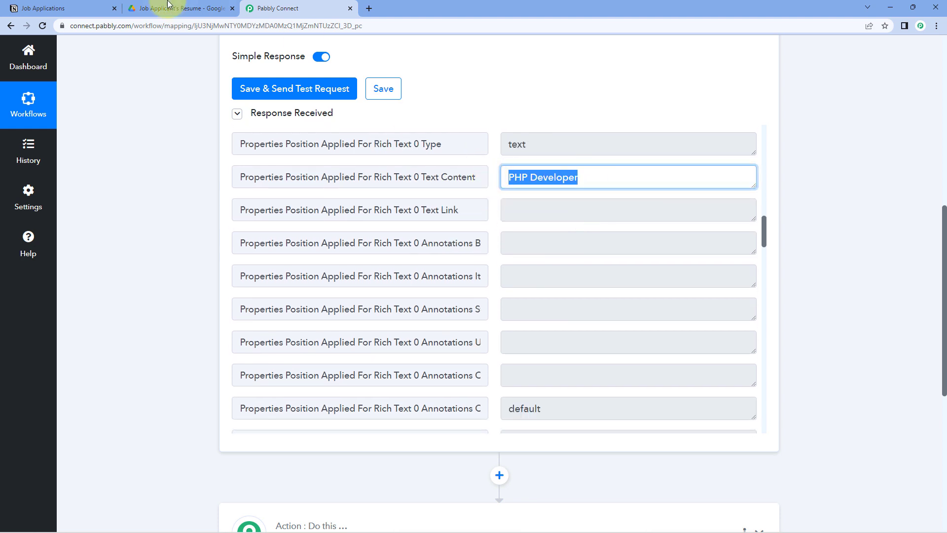
click(64, 8)
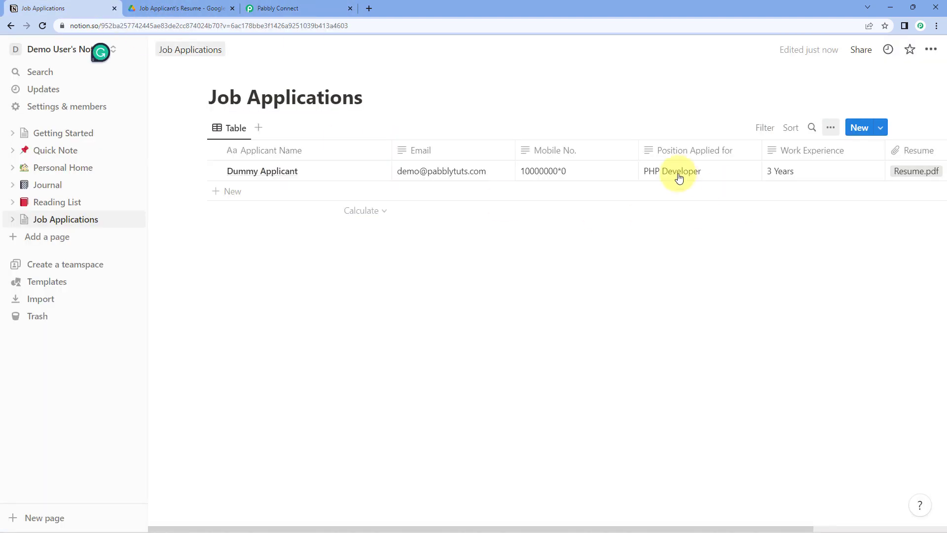
click(340, 5)
Examine the mobile number, email, applicant name and remaining item details in the trigger response
scroll(477, 249, down, 8)
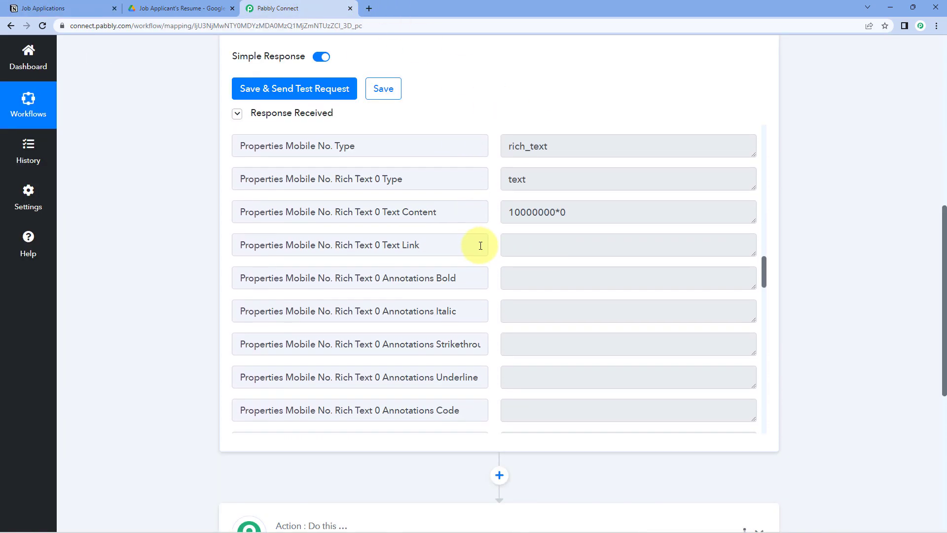
drag(549, 213, 490, 226)
scroll(490, 226, down, 8)
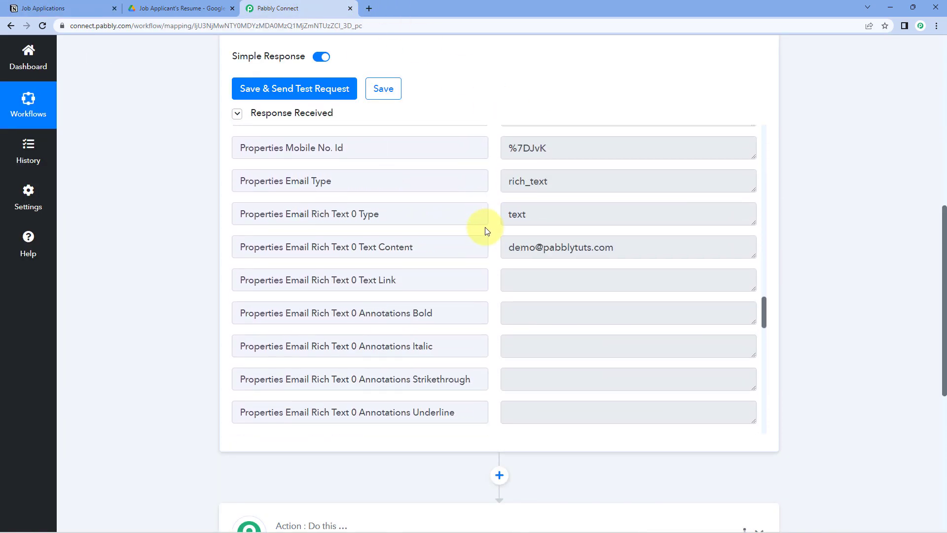
drag(623, 243, 481, 246)
scroll(488, 250, down, 8)
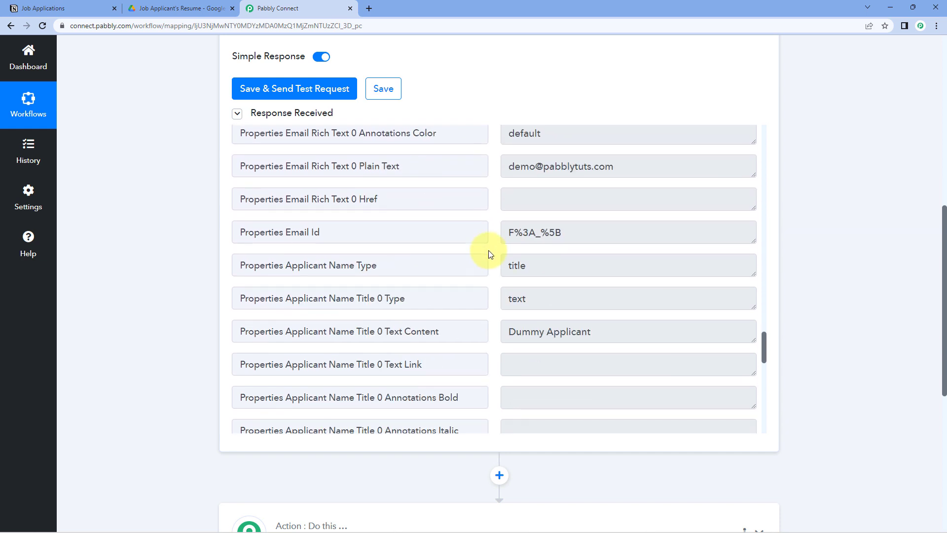
drag(619, 280, 491, 283)
click(490, 285)
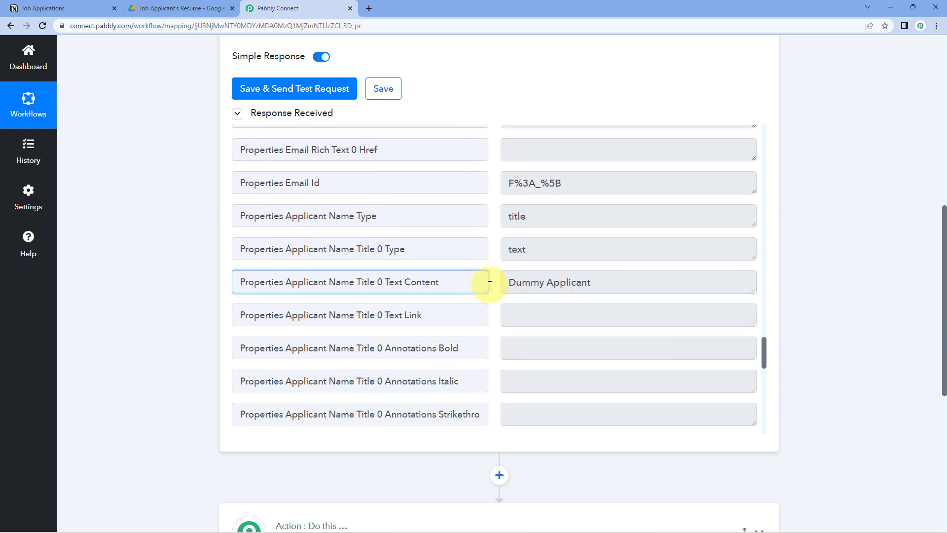
scroll(490, 285, down, 7)
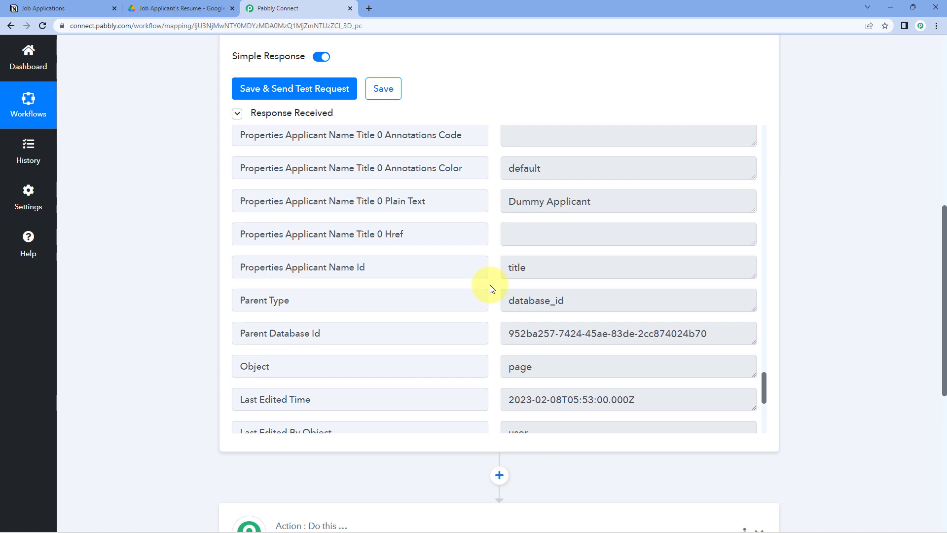
scroll(490, 284, down, 6)
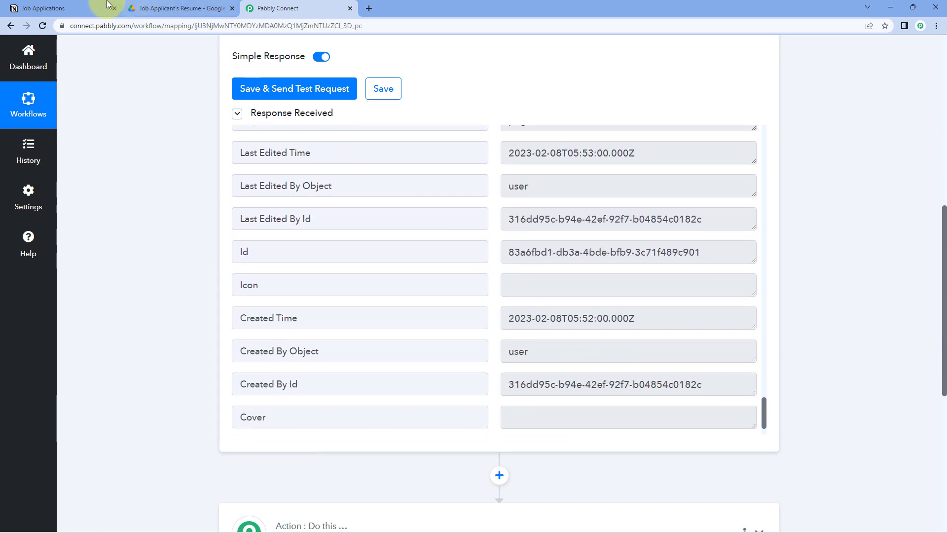
Find the resume file URL in the trigger response again and compare it with the applicant's Notion entry and attached Resume.pdf
click(112, 15)
click(277, 8)
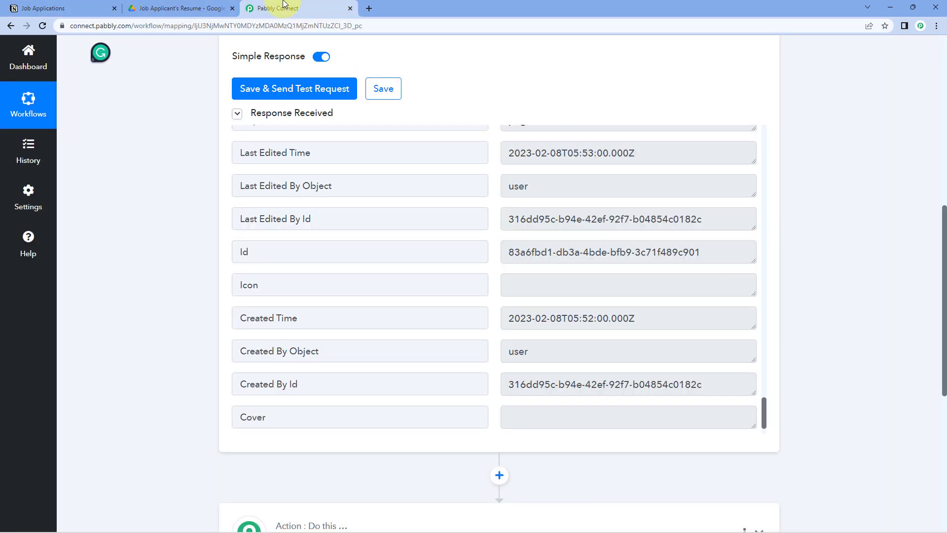
scroll(508, 274, up, 10)
scroll(493, 271, up, 10)
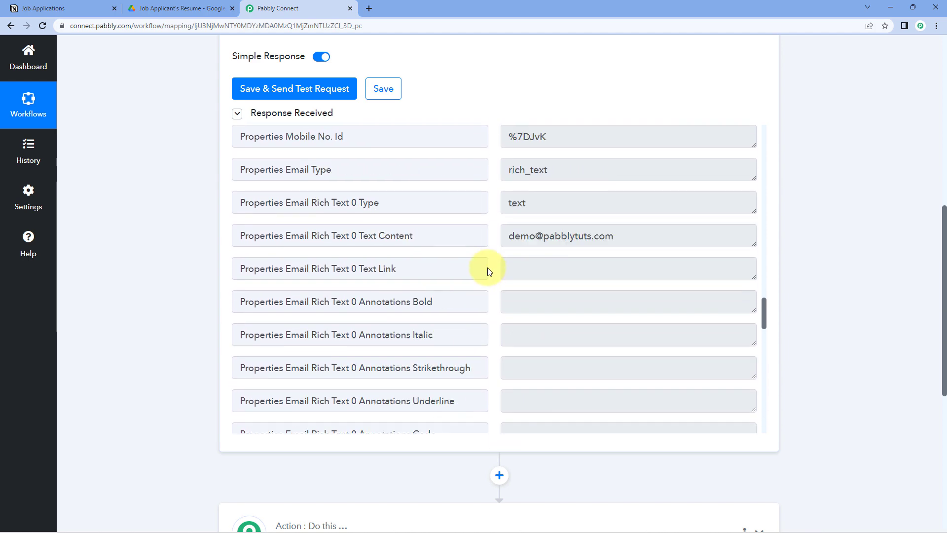
scroll(491, 267, up, 5)
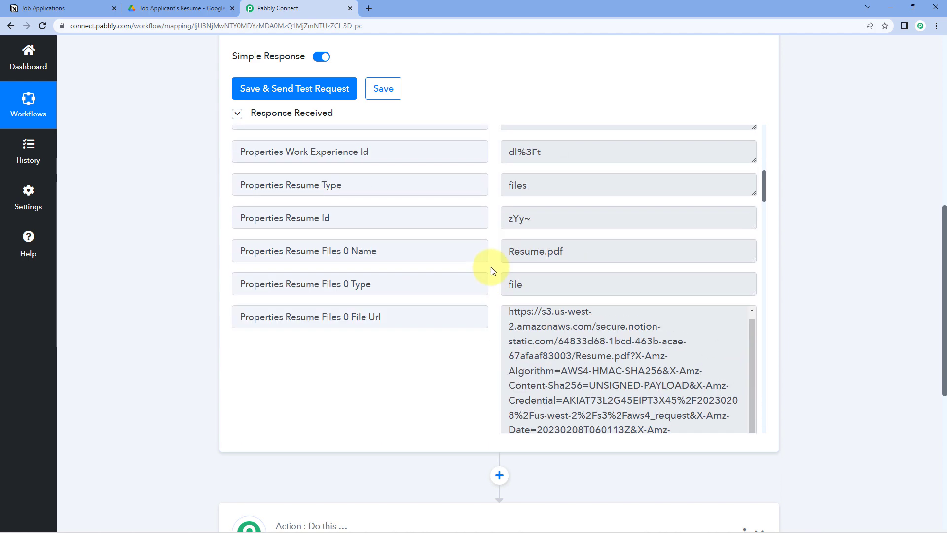
scroll(545, 221, up, 1)
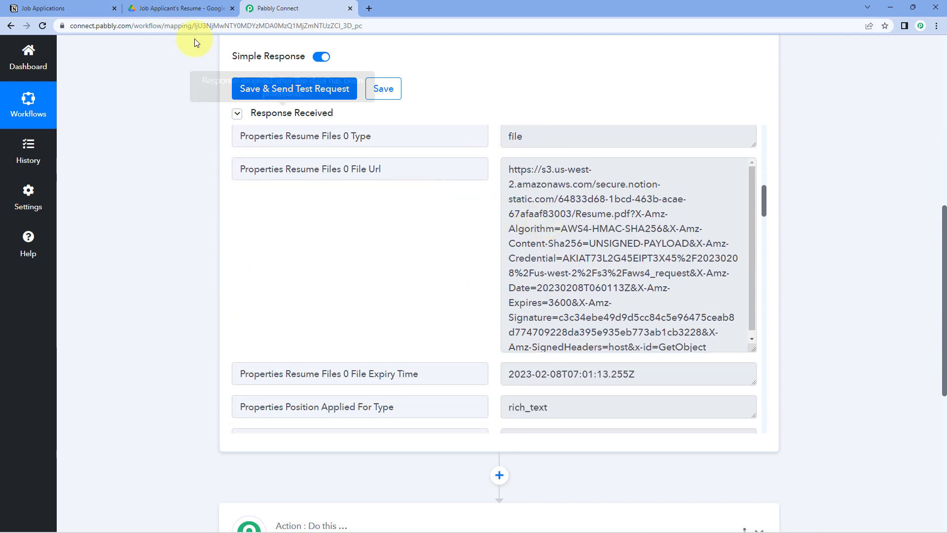
click(59, 8)
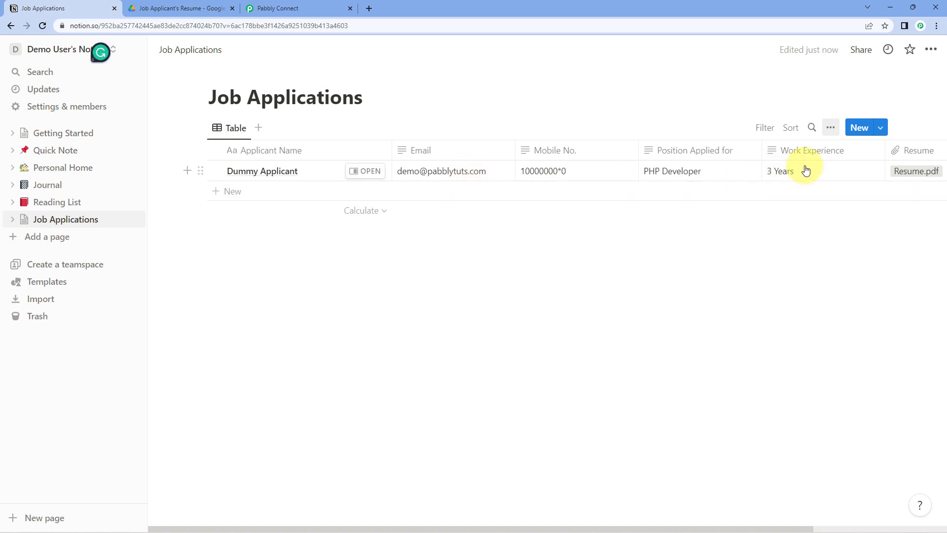
click(296, 6)
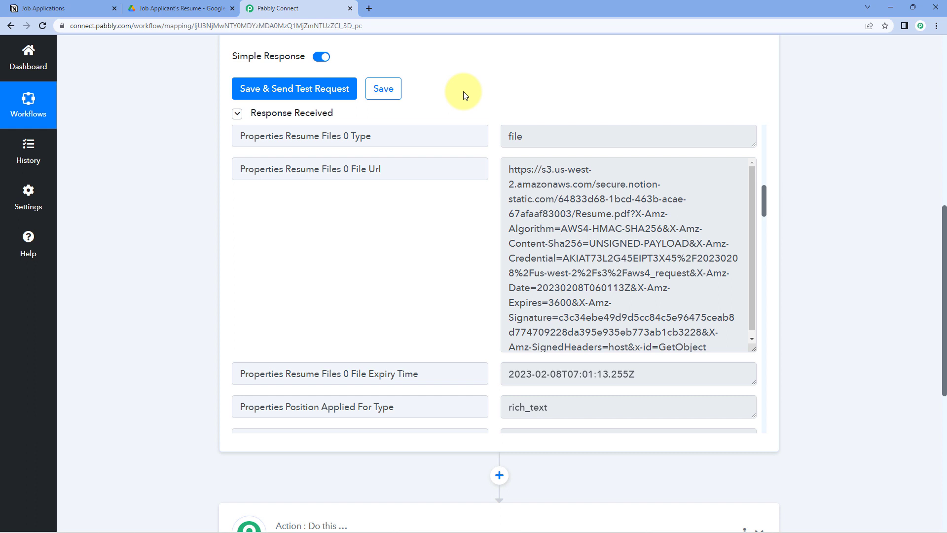
click(36, 6)
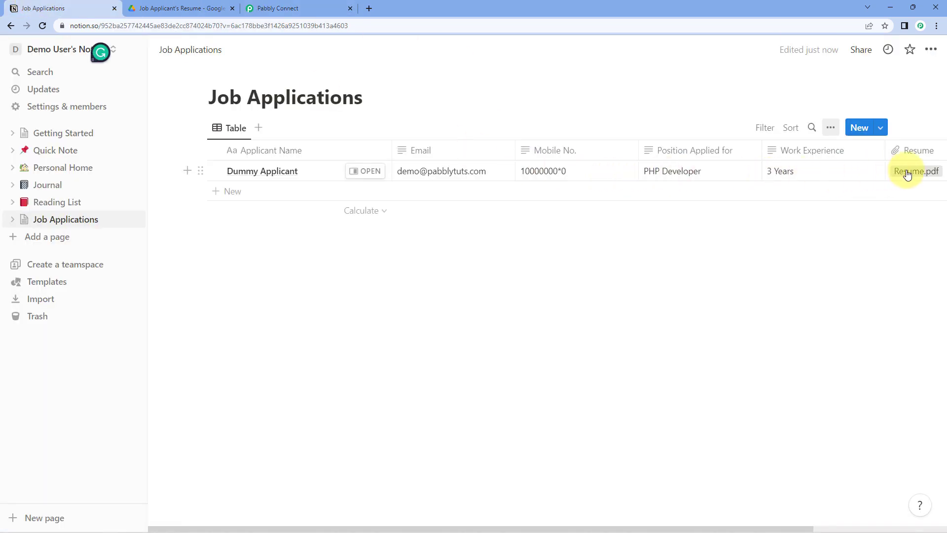
click(289, 7)
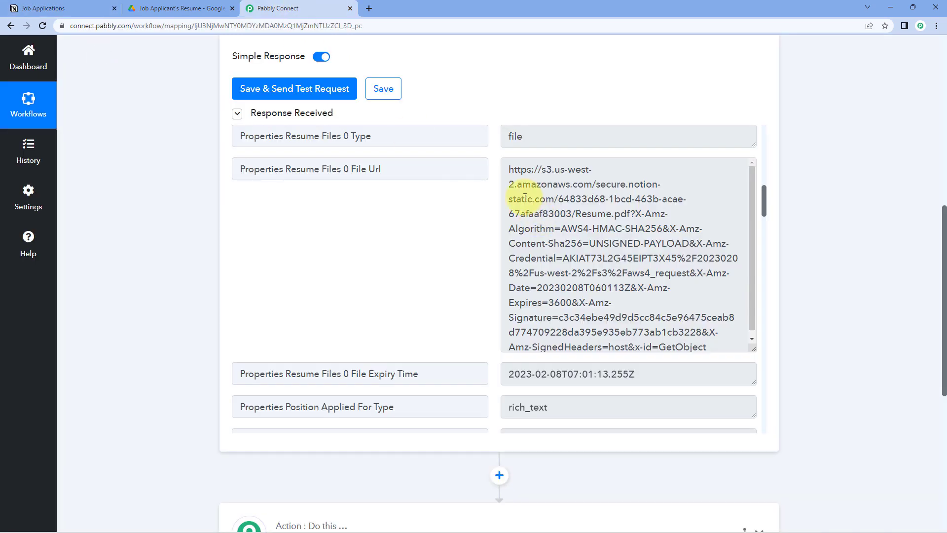
Examine the full resume file URL in the trigger response and check the Job Applicant's Resume folder in Google Drive
drag(509, 169, 698, 363)
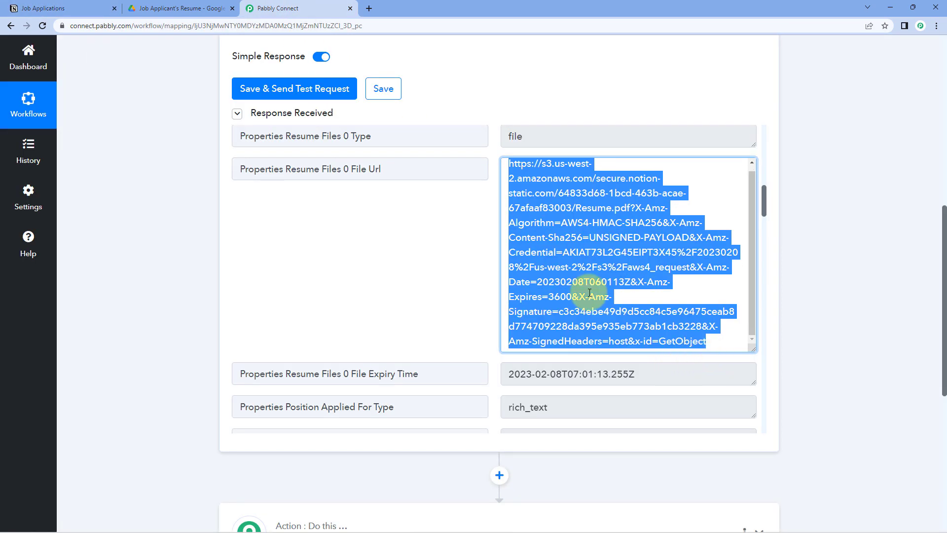
click(483, 260)
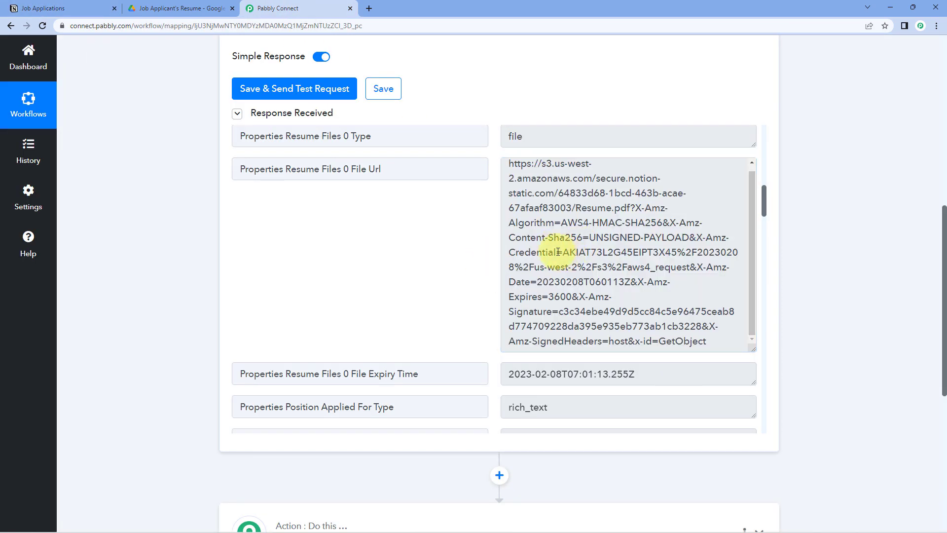
click(212, 7)
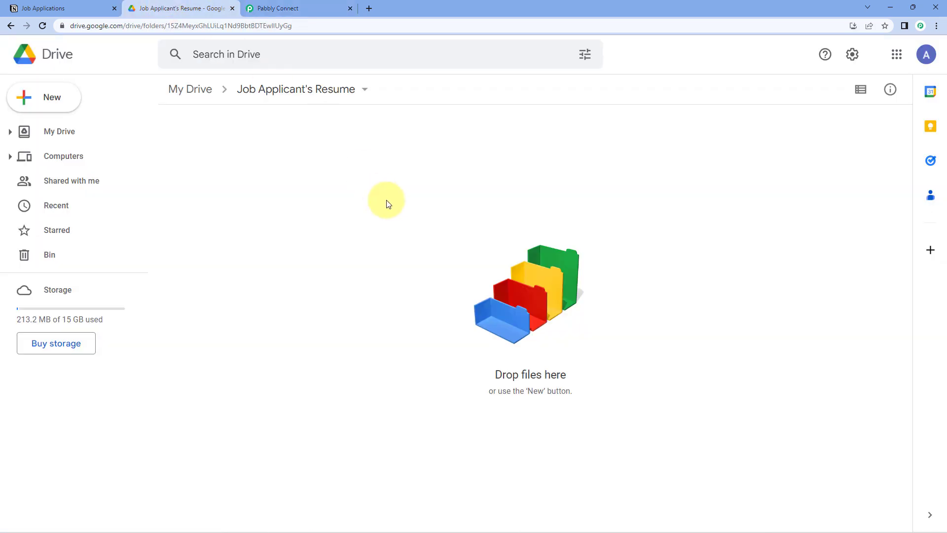
click(307, 6)
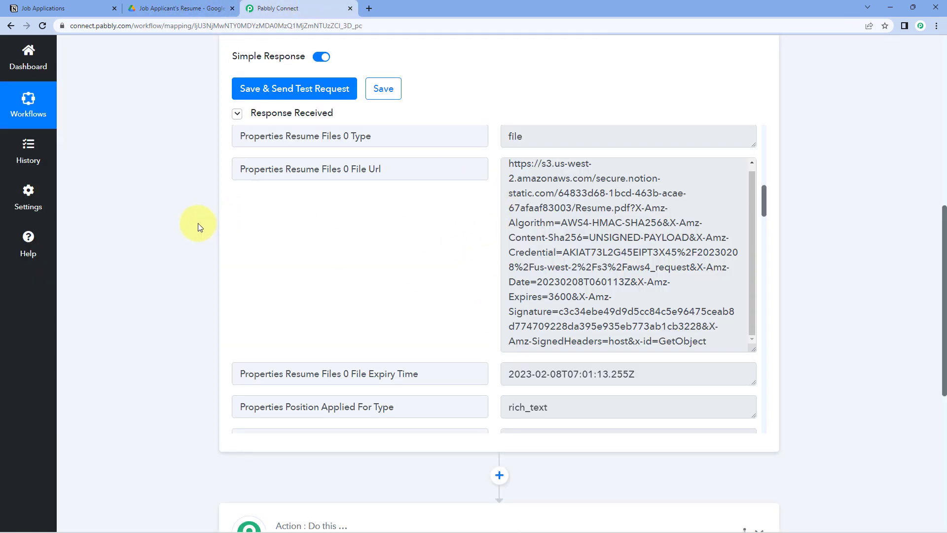
Choose Google Drive as the app for the workflow's second step, the action
scroll(197, 223, down, 7)
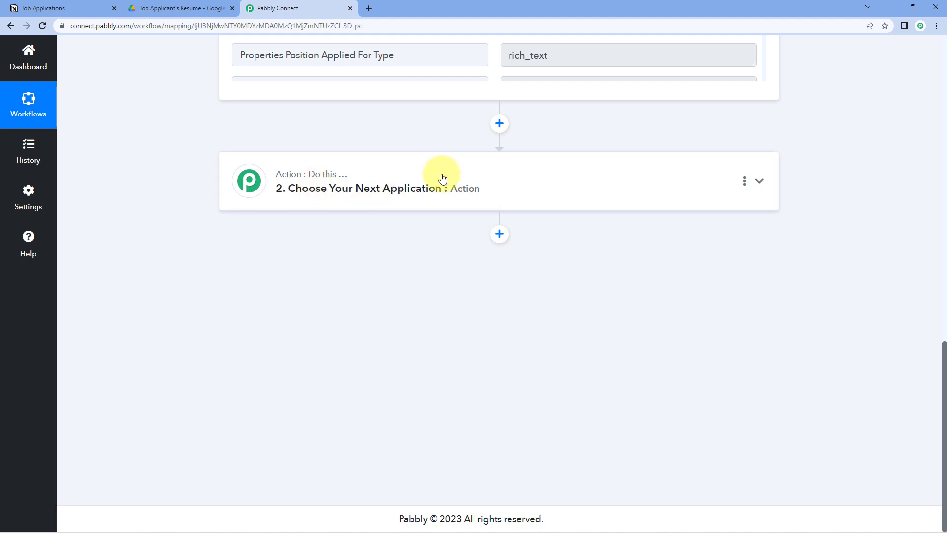
click(443, 179)
click(276, 253)
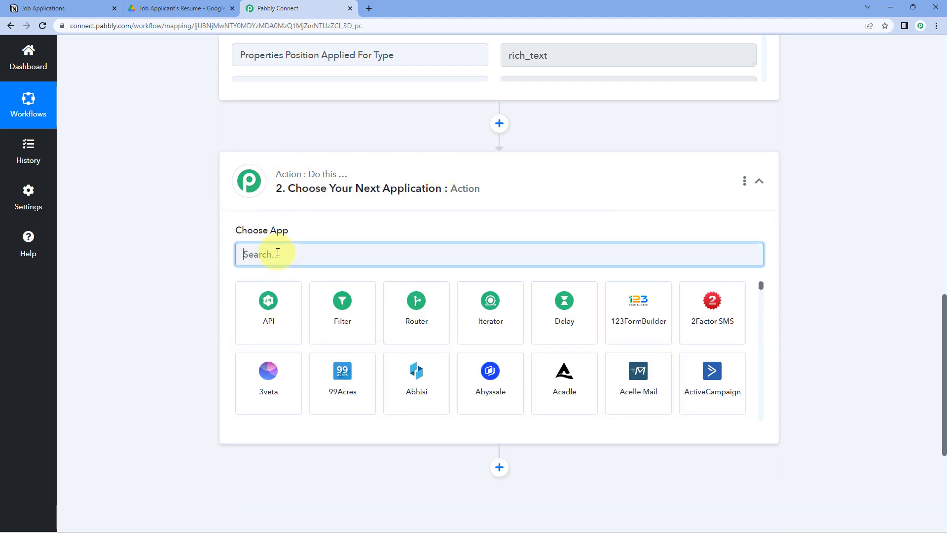
text(Googl)
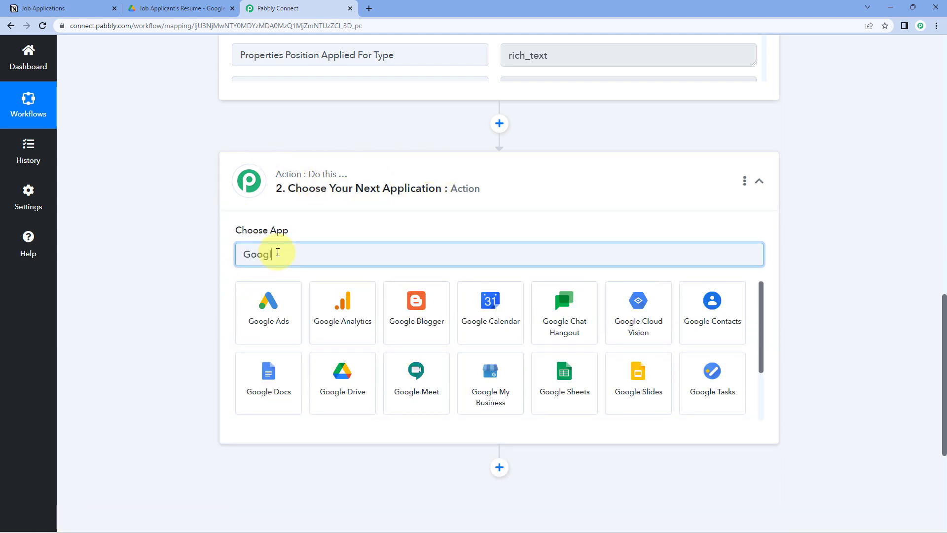
text(e Drive)
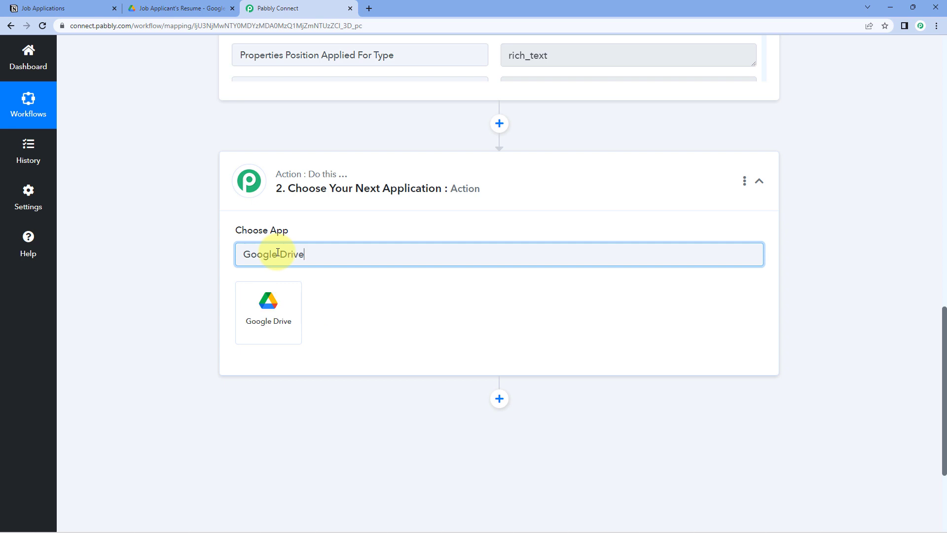
click(291, 304)
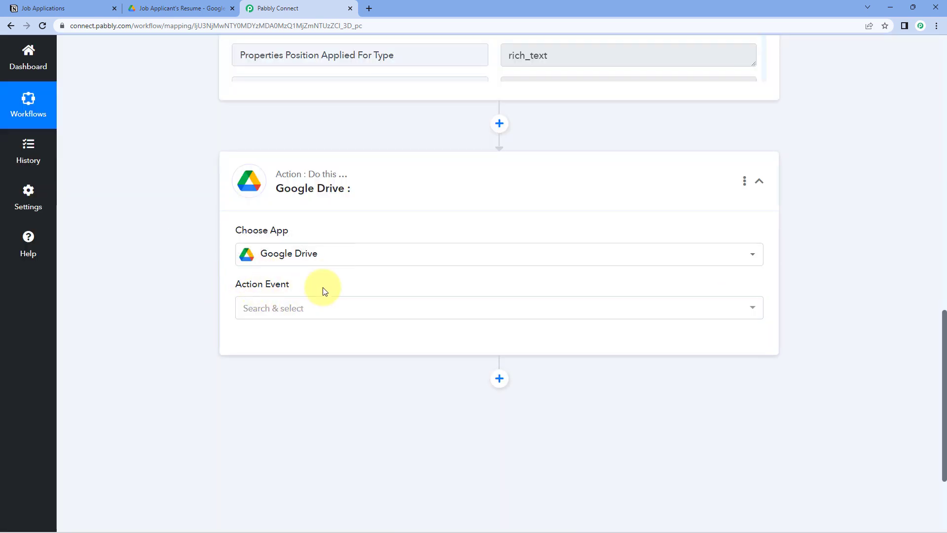
Set the Google Drive action event to Upload a File
click(319, 309)
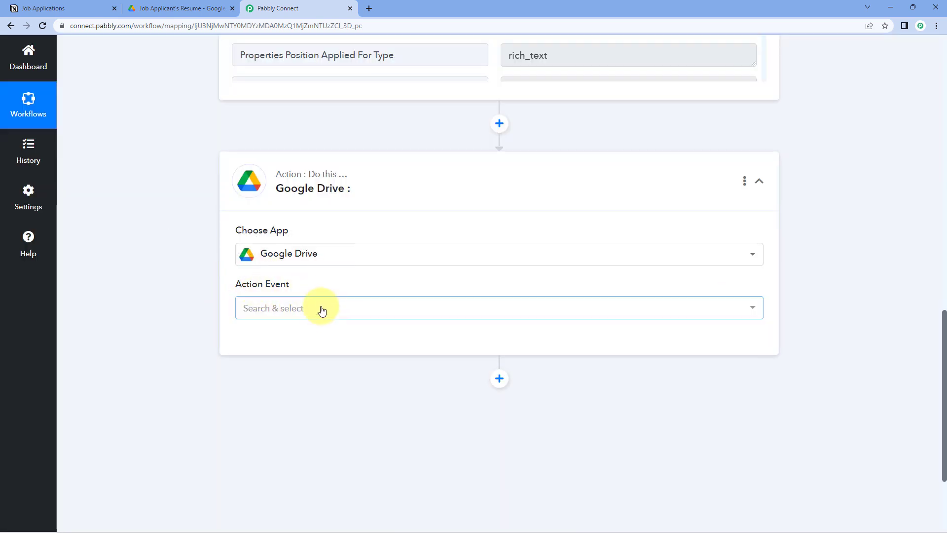
scroll(198, 282, down, 2)
scroll(283, 309, down, 2)
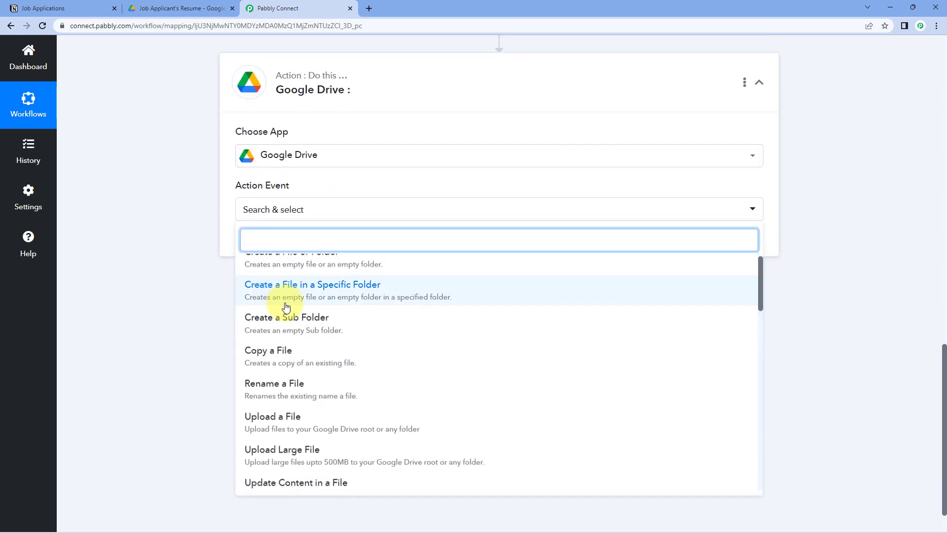
click(302, 333)
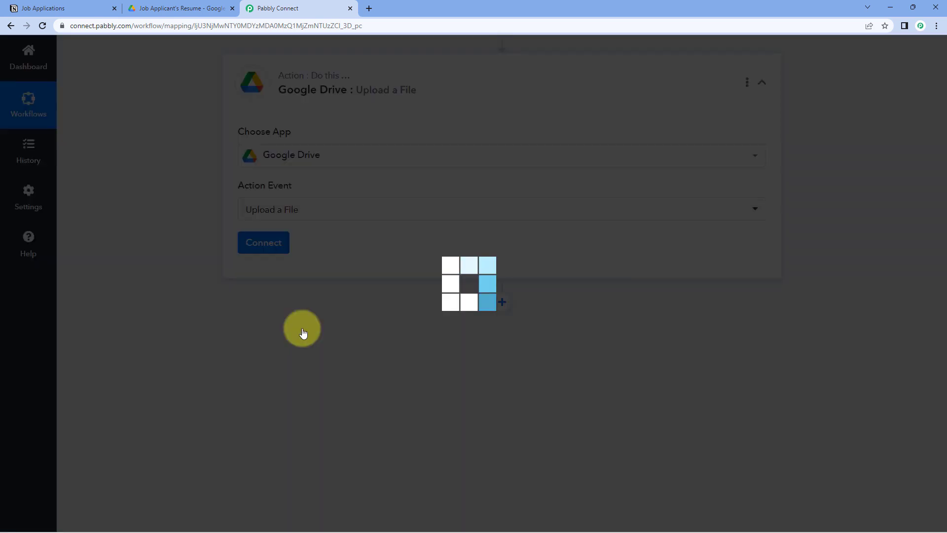
Connect Google Drive through a new connection, signing in with the Google account and granting Pabbly Connect access
click(279, 247)
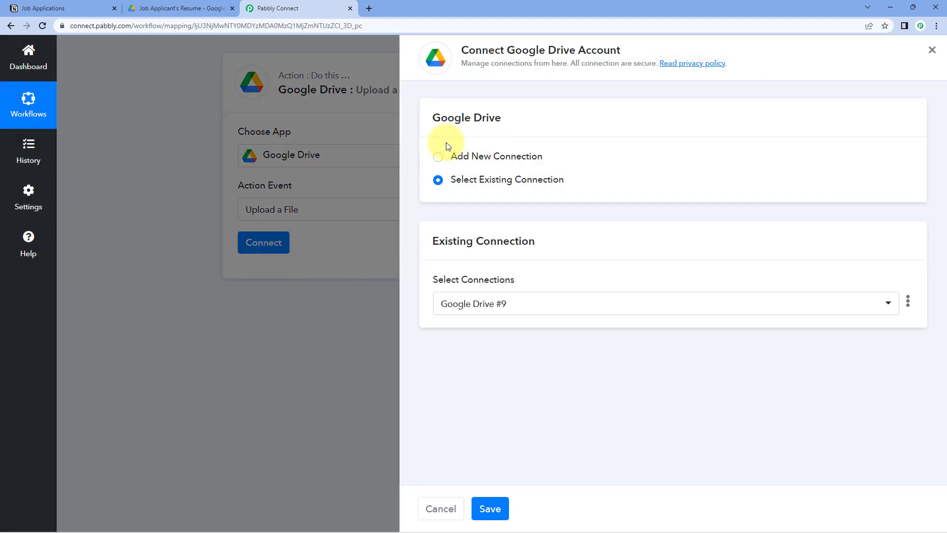
click(437, 156)
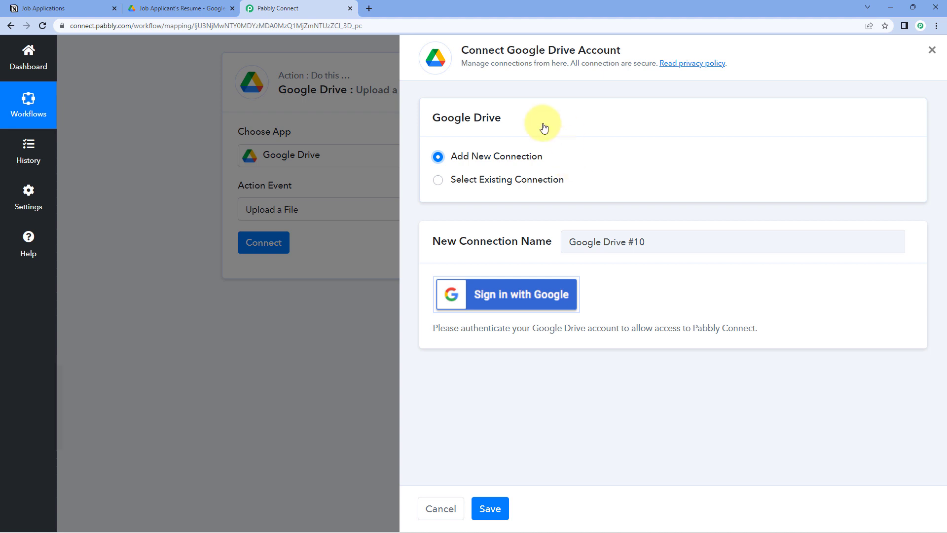
click(506, 305)
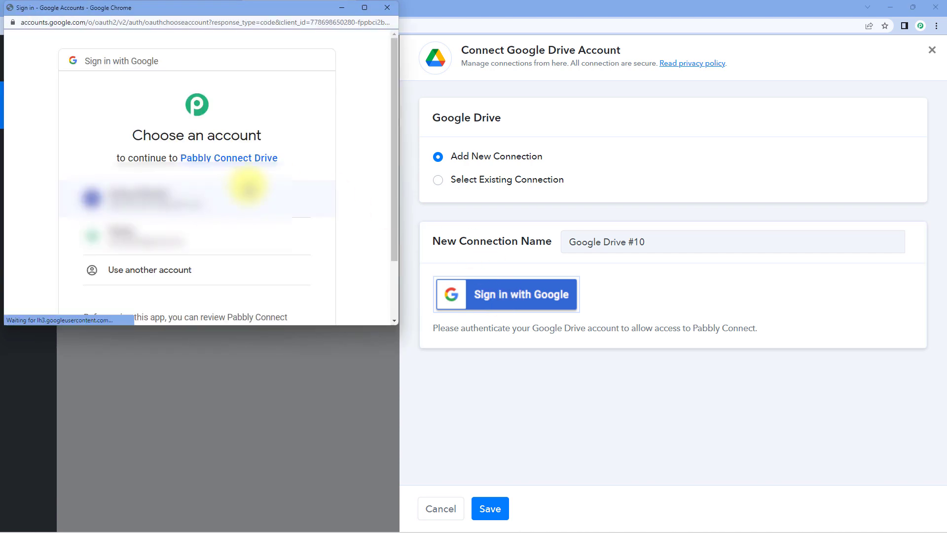
click(237, 197)
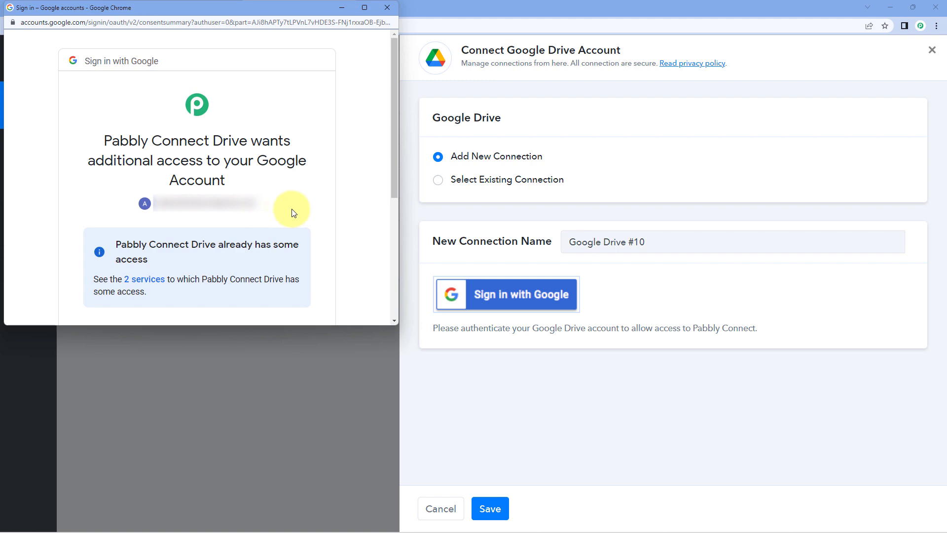
scroll(291, 207, down, 5)
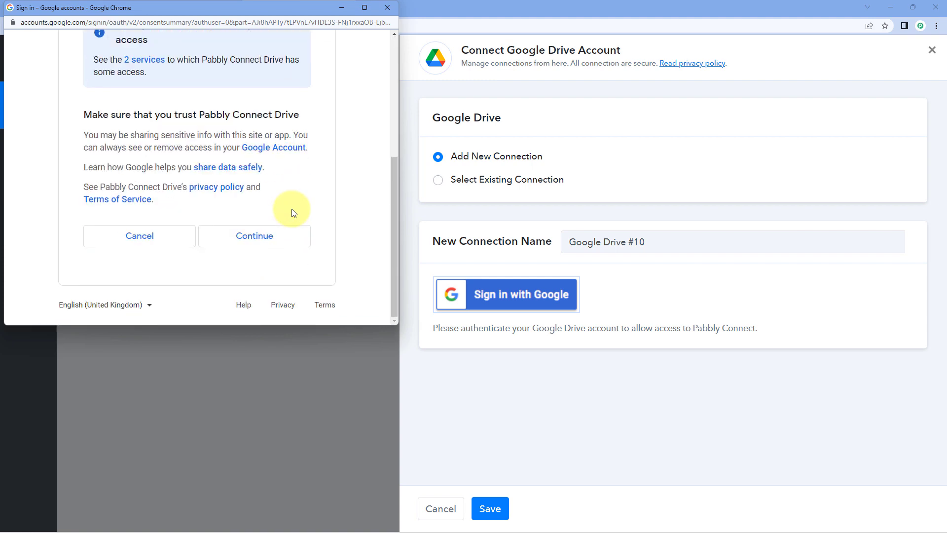
click(289, 234)
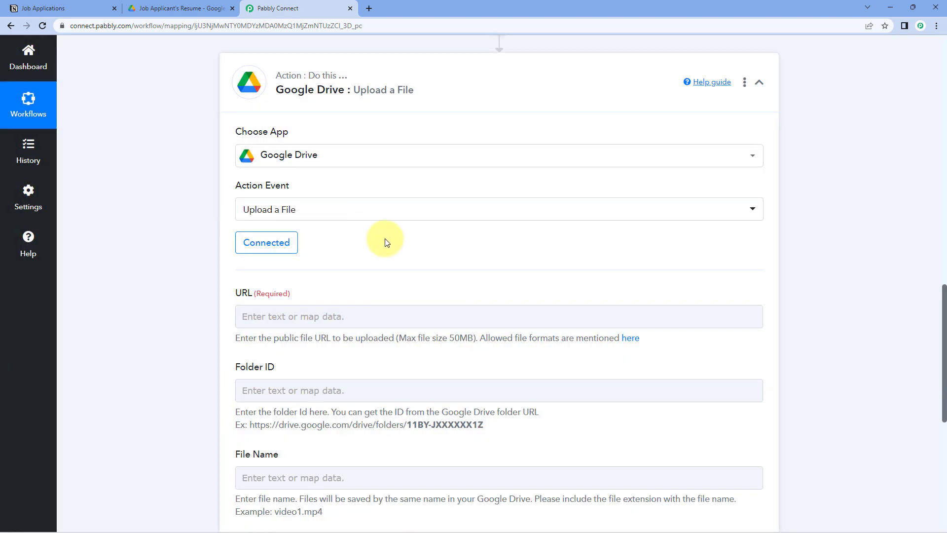
Examine the Upload a File fields and file size limit, and review the other Google Drive action events, including Upload Large File
scroll(384, 239, down, 3)
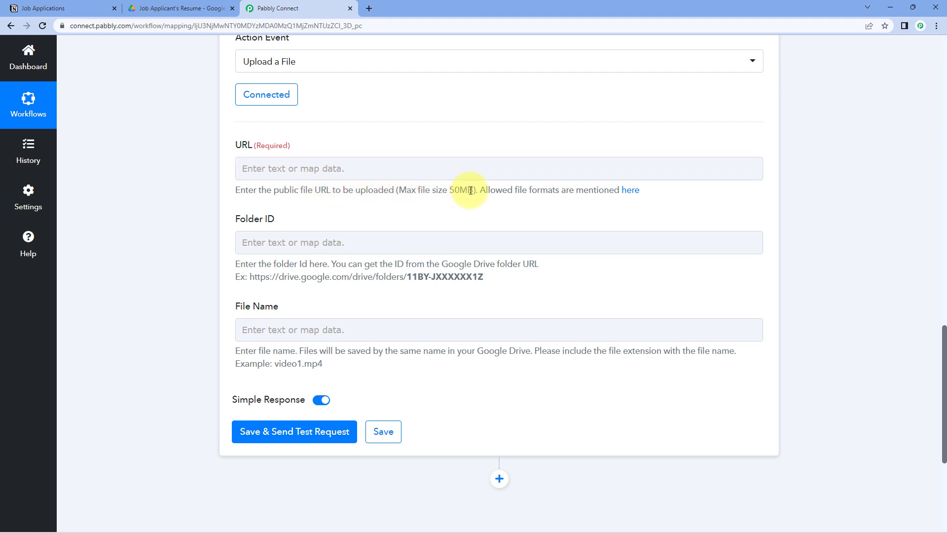
drag(472, 191, 396, 190)
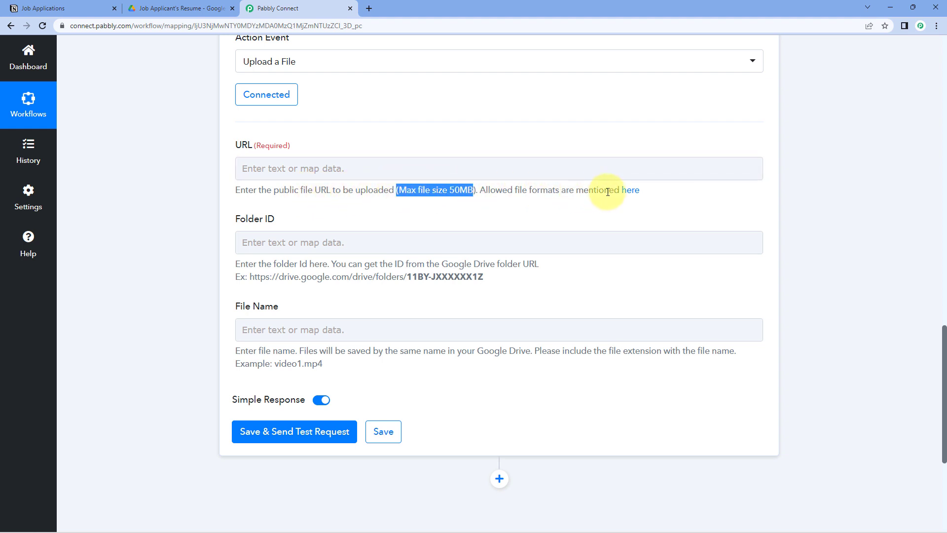
click(317, 117)
scroll(321, 158, up, 3)
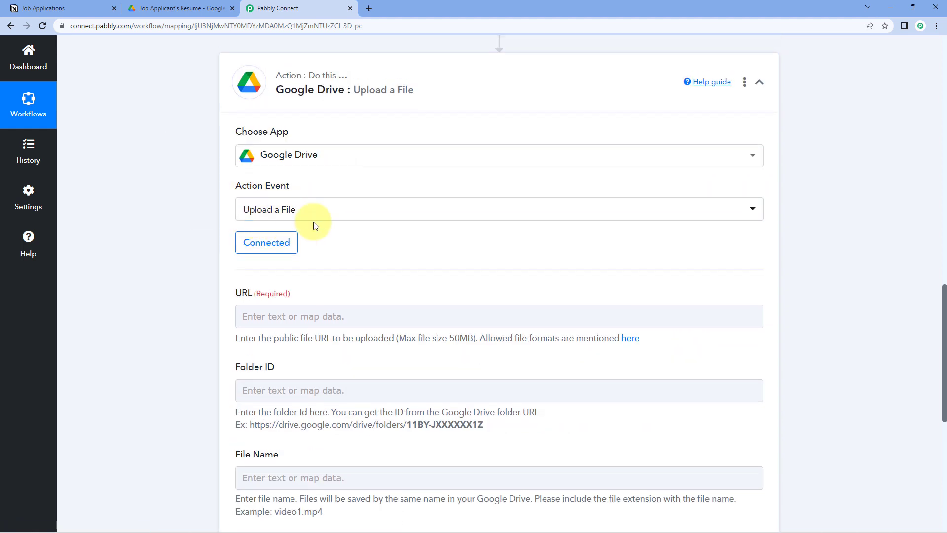
scroll(315, 225, down, 1)
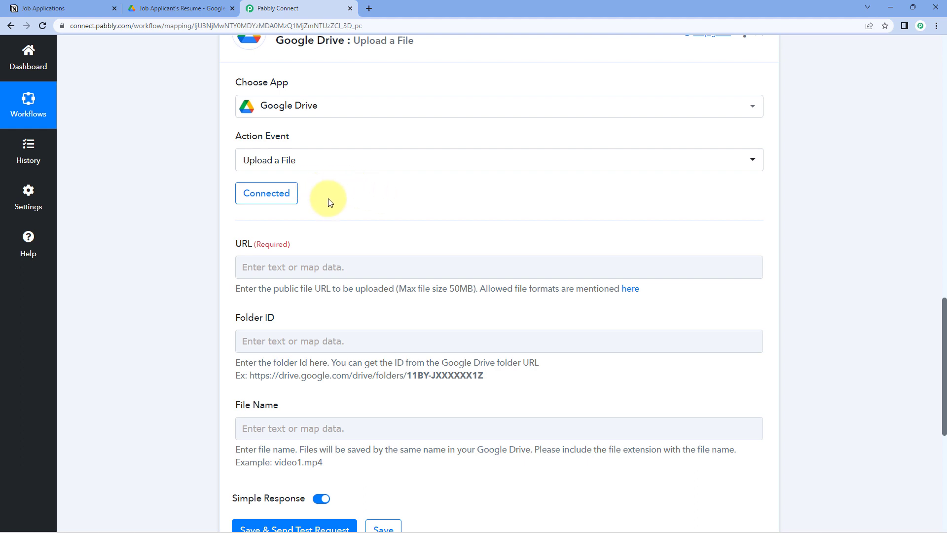
click(323, 163)
scroll(277, 267, down, 2)
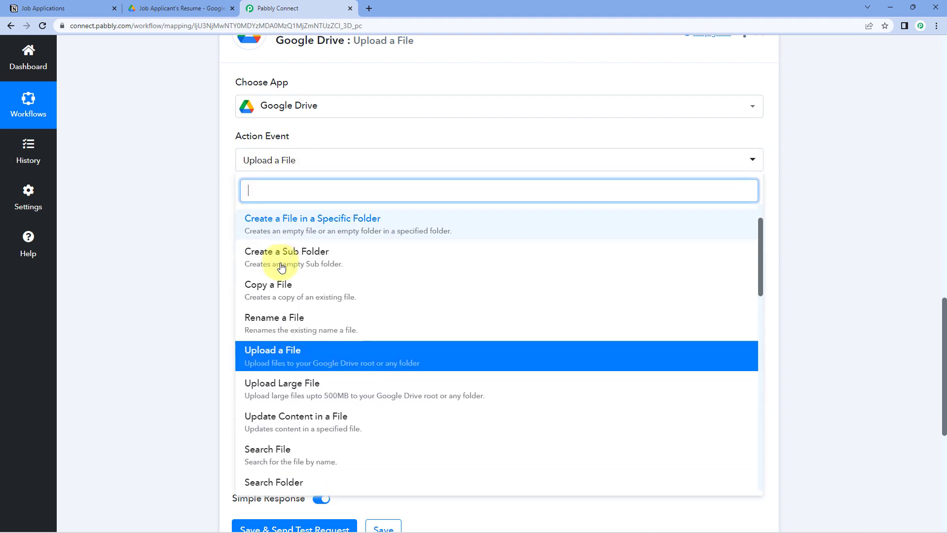
scroll(269, 239, down, 1)
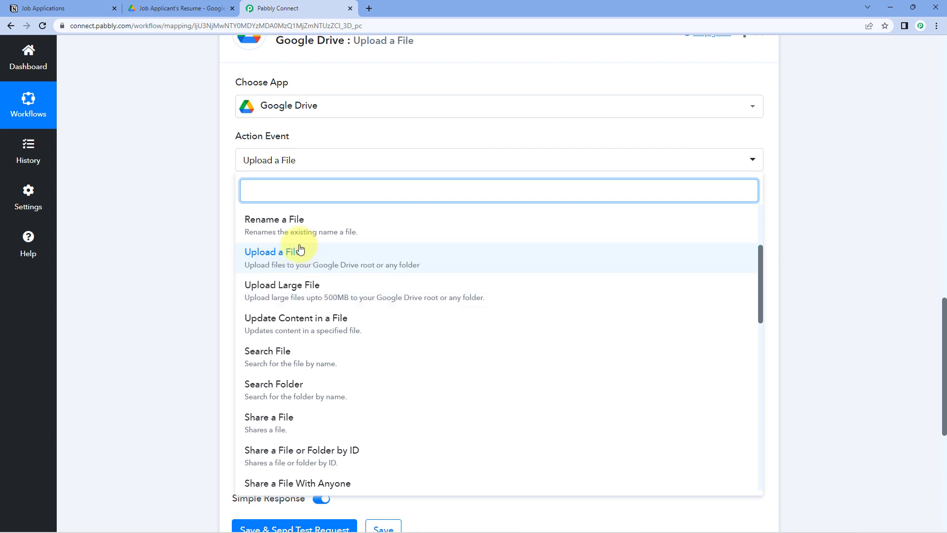
click(223, 195)
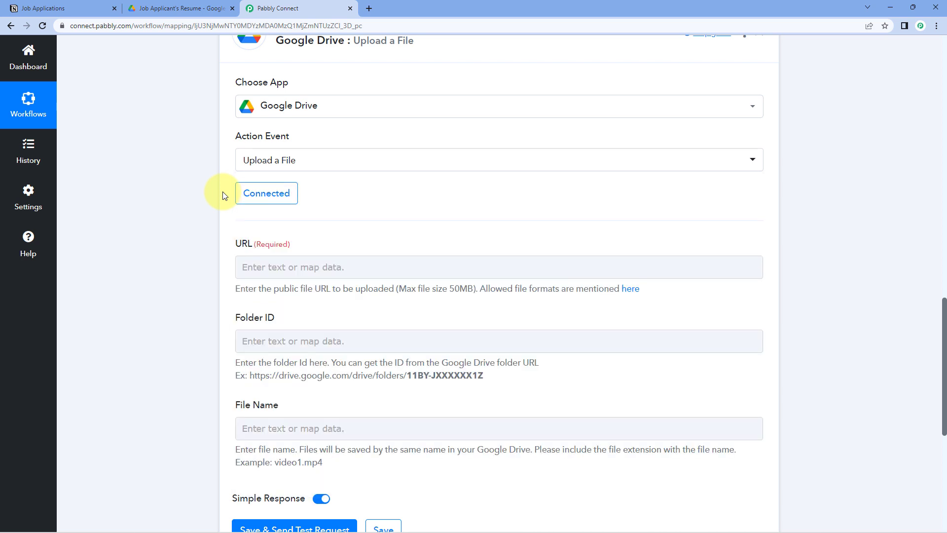
Examine the Notion trigger's response for the resume's file URL to supply to the Google Drive upload action
scroll(223, 200, down, 1)
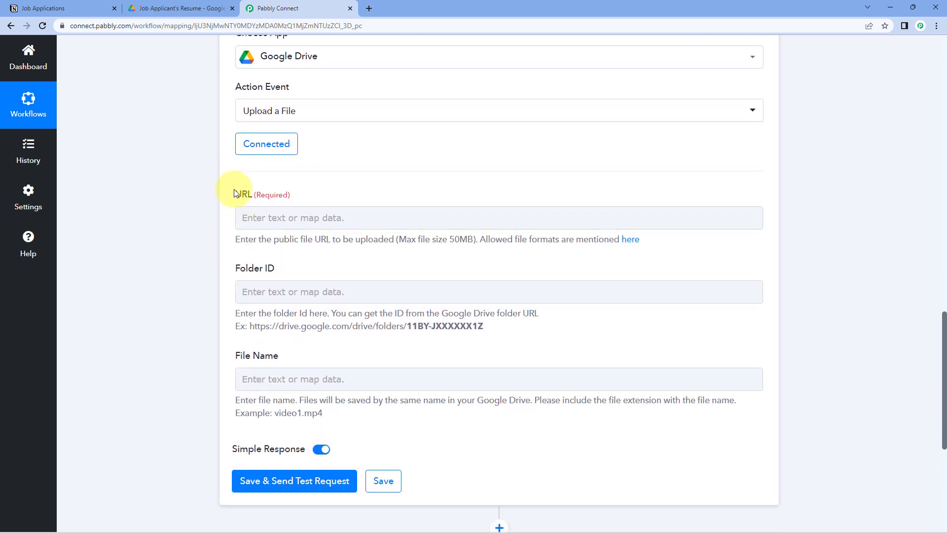
click(310, 215)
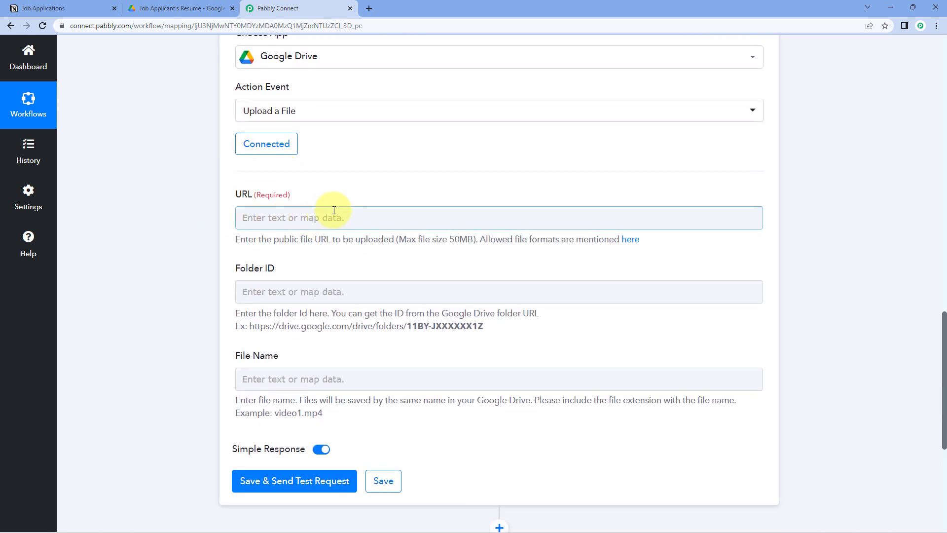
scroll(423, 203, up, 5)
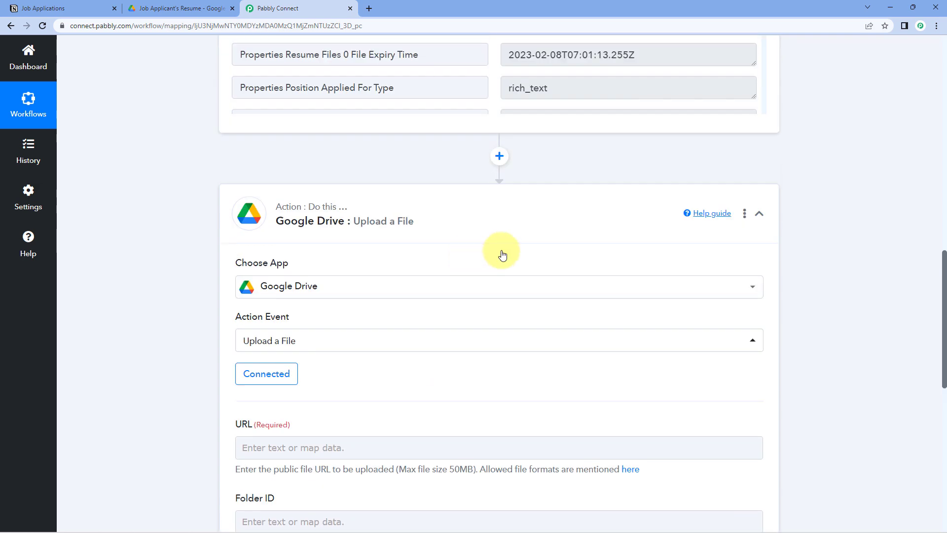
scroll(502, 254, up, 5)
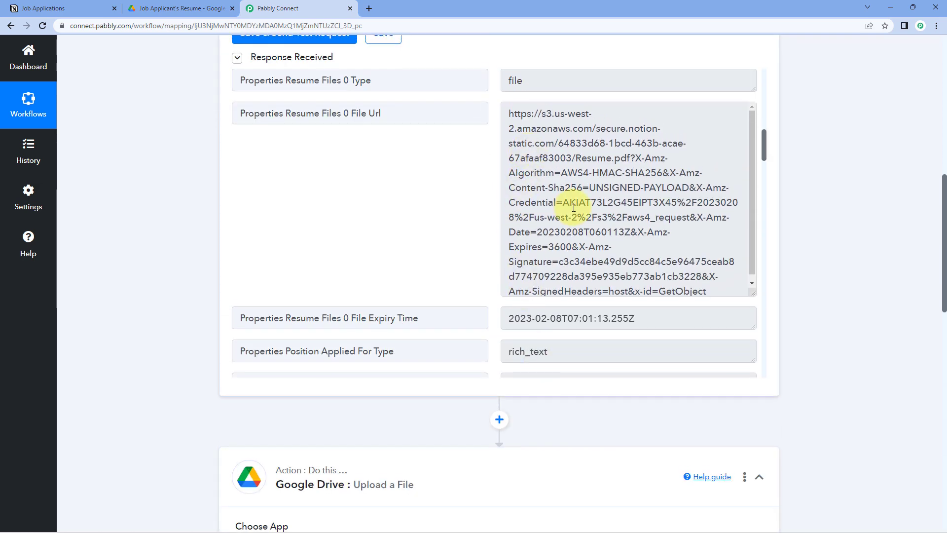
scroll(573, 207, up, 2)
drag(510, 211, 725, 375)
drag(384, 216, 358, 213)
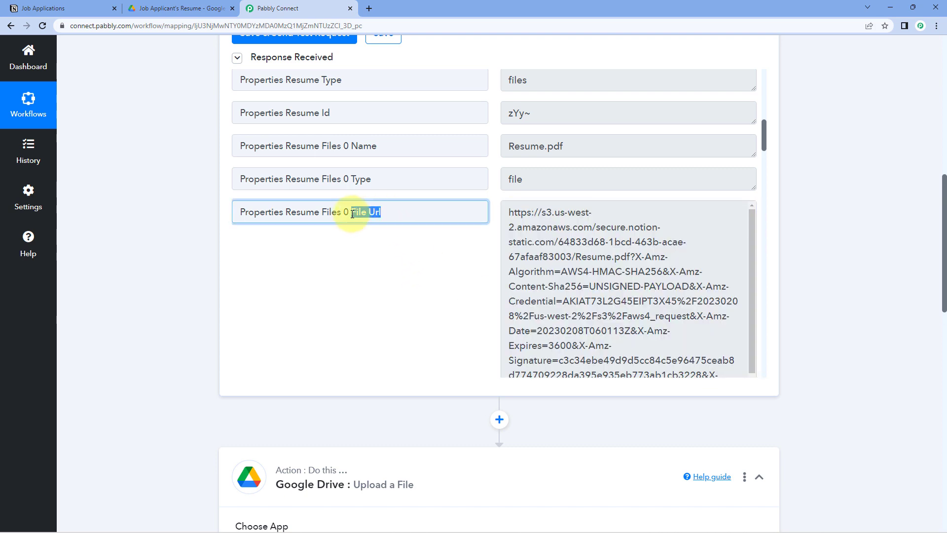
click(469, 252)
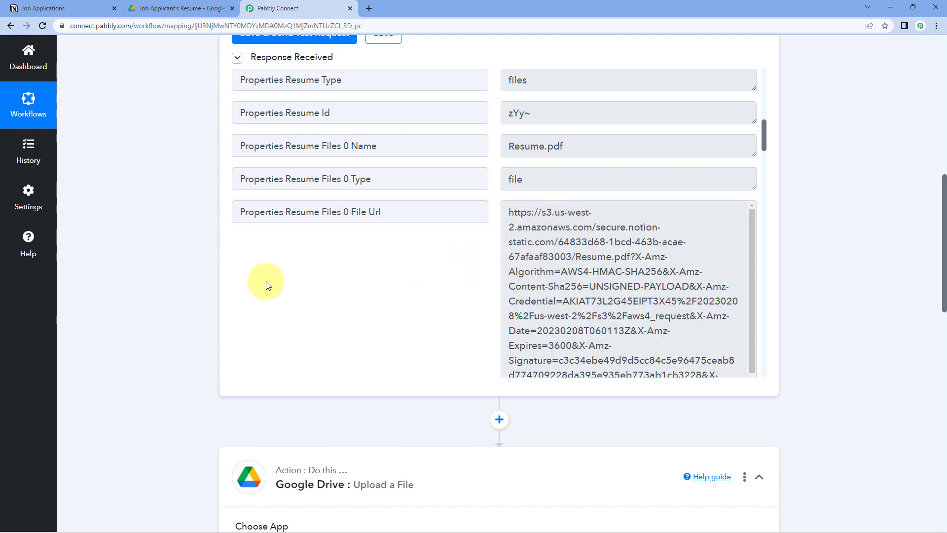
Map the Notion trigger's Properties Resume Files 0 File Url value to the Google Drive action's URL field
scroll(183, 281, down, 10)
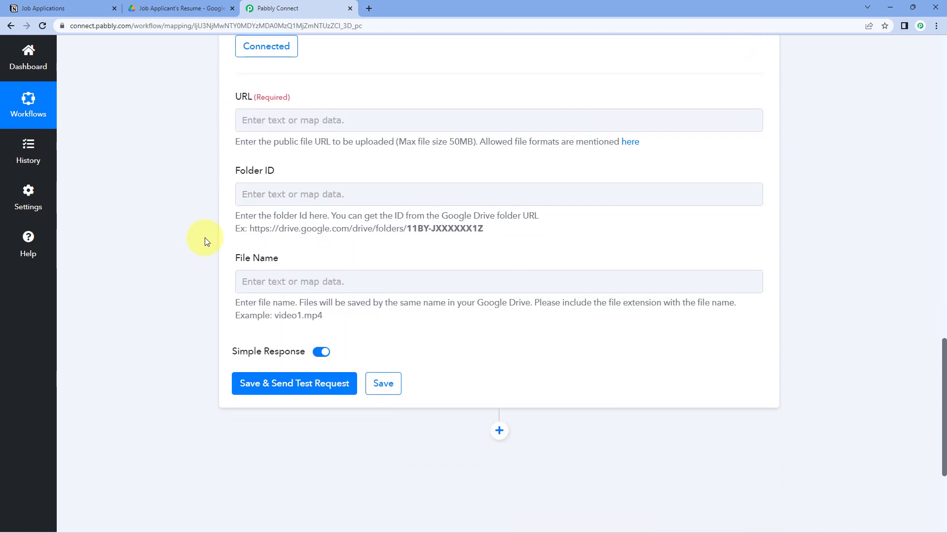
click(272, 120)
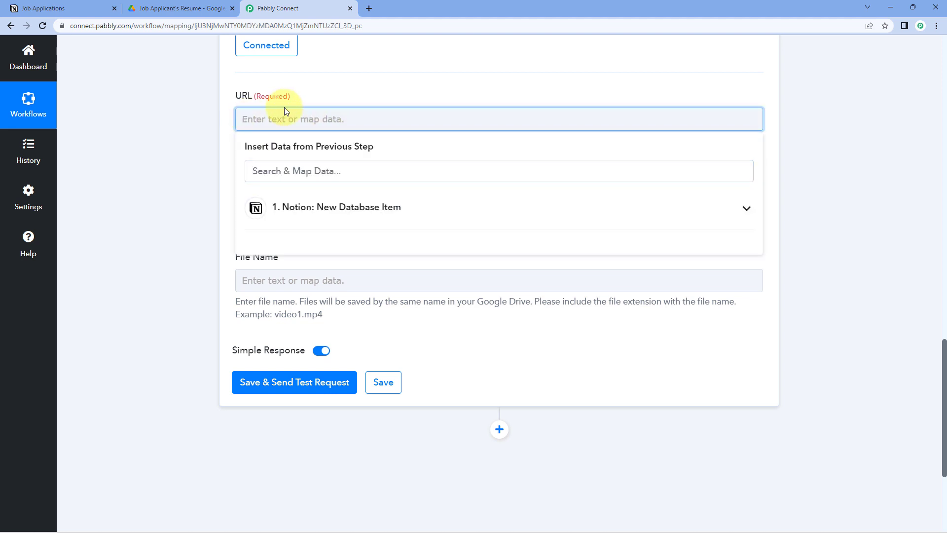
click(371, 212)
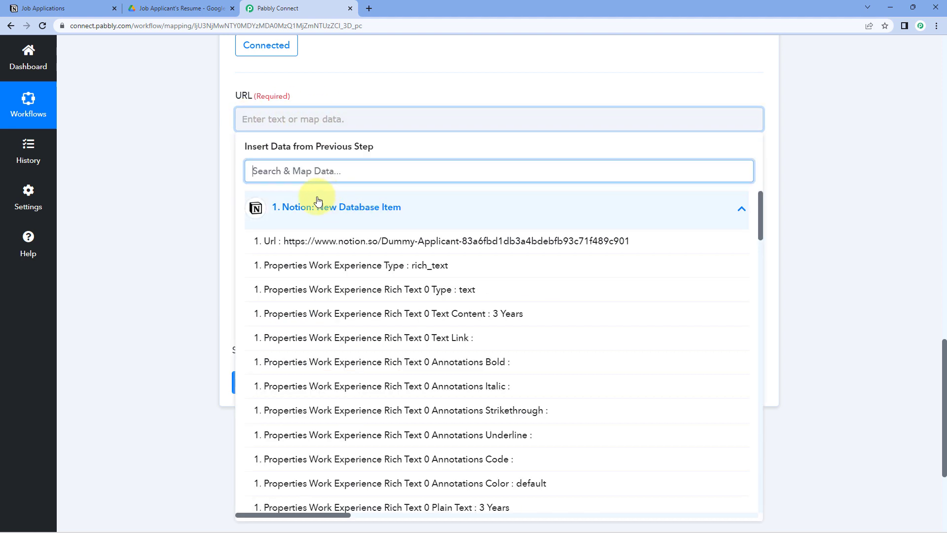
scroll(363, 252, down, 3)
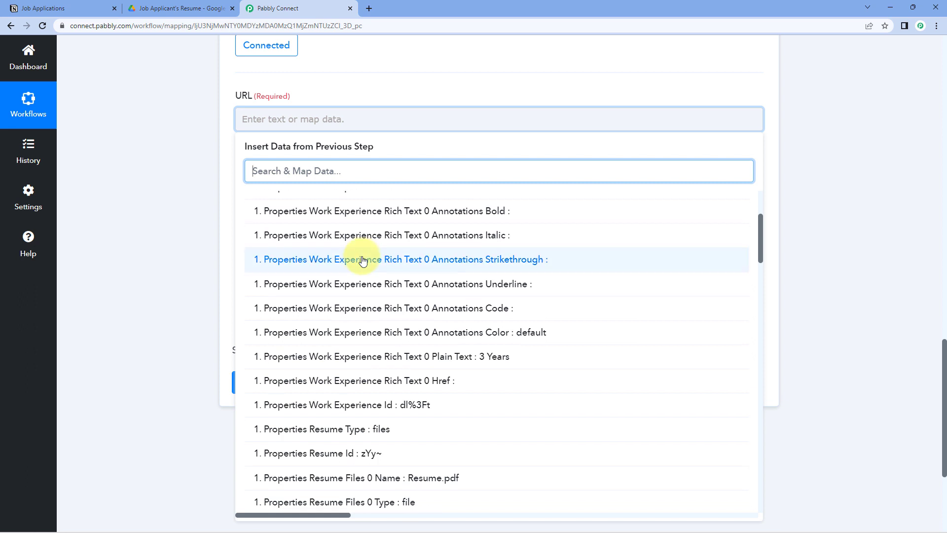
scroll(364, 260, down, 3)
scroll(363, 261, down, 1)
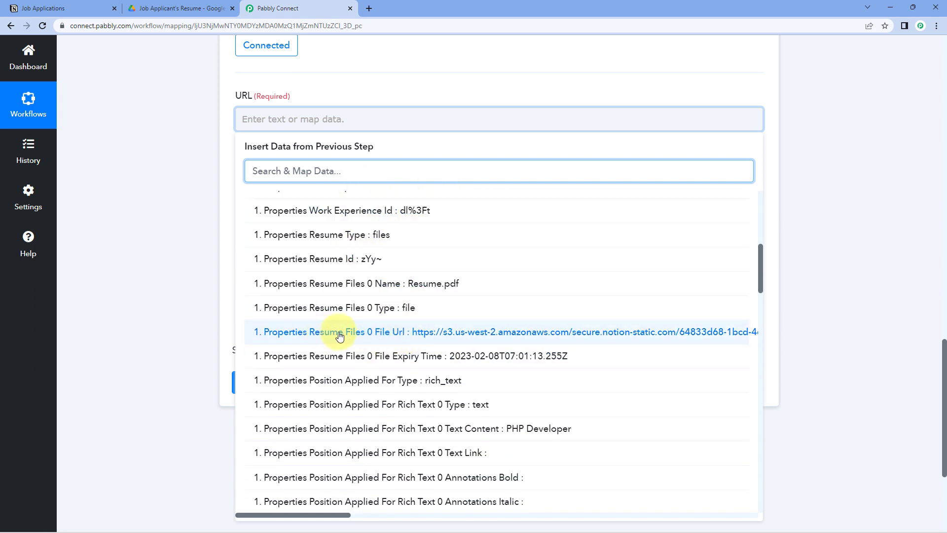
click(355, 332)
click(170, 194)
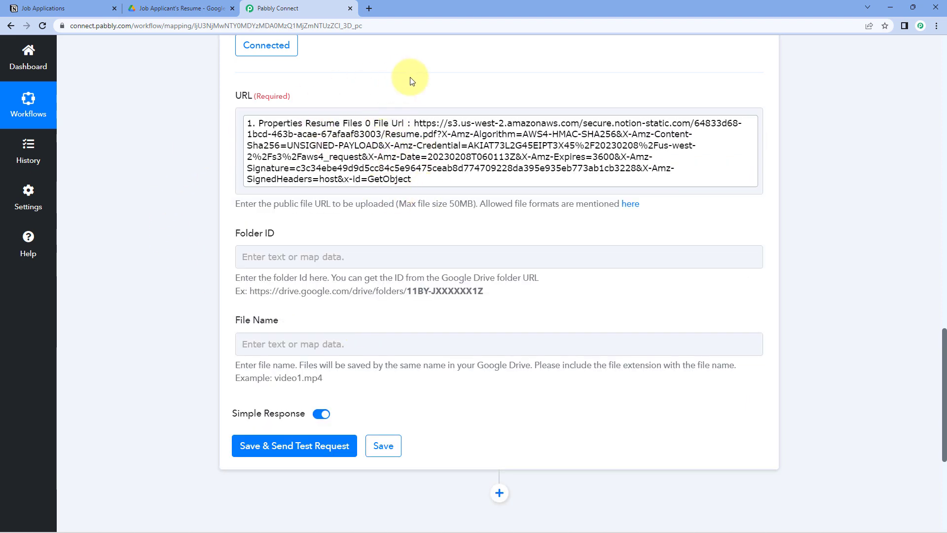
click(94, 9)
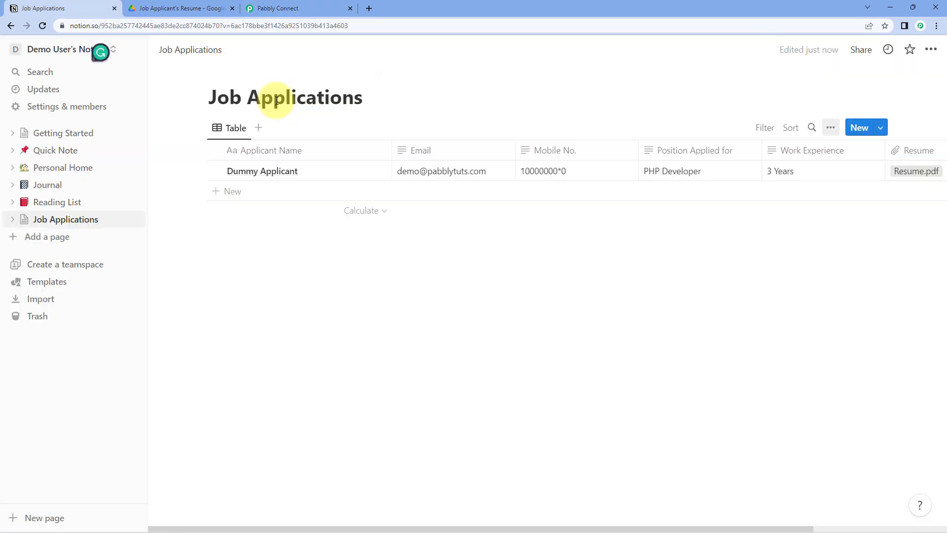
click(295, 10)
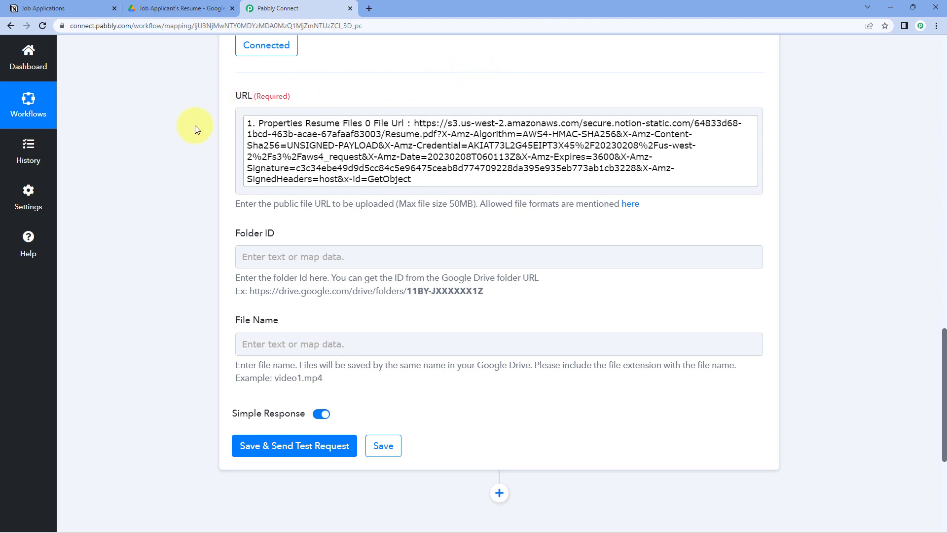
Switch to Google Drive and copy the folder ID from the Job Applicant's Resume folder's web address
scroll(195, 125, down, 1)
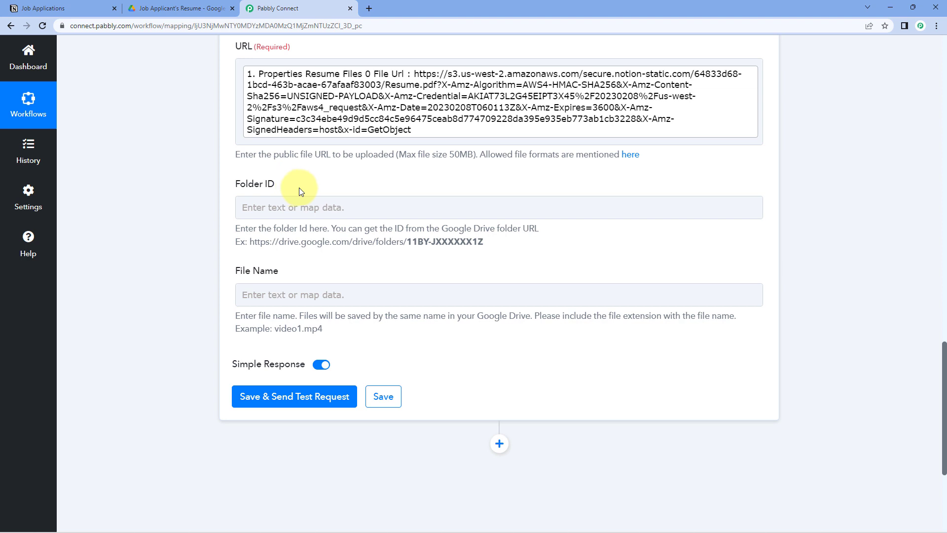
click(210, 8)
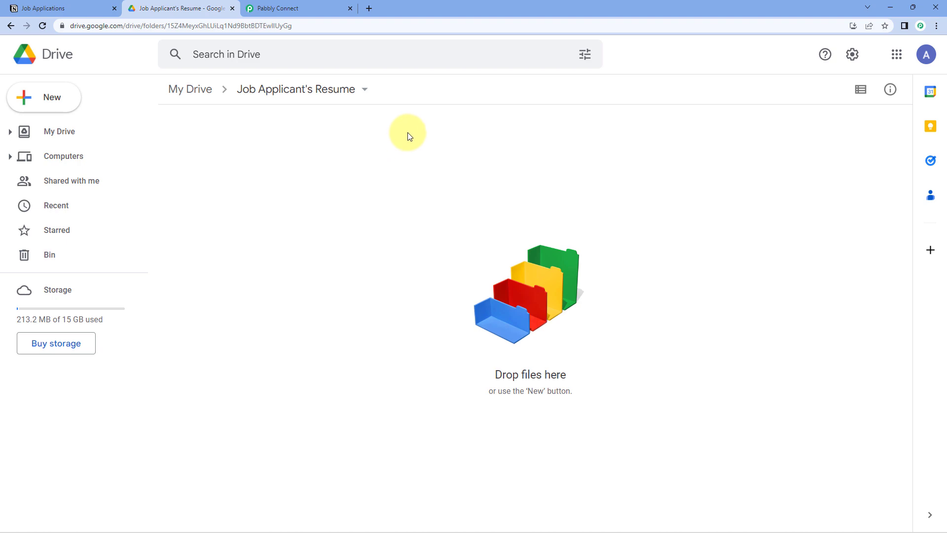
click(279, 8)
click(212, 3)
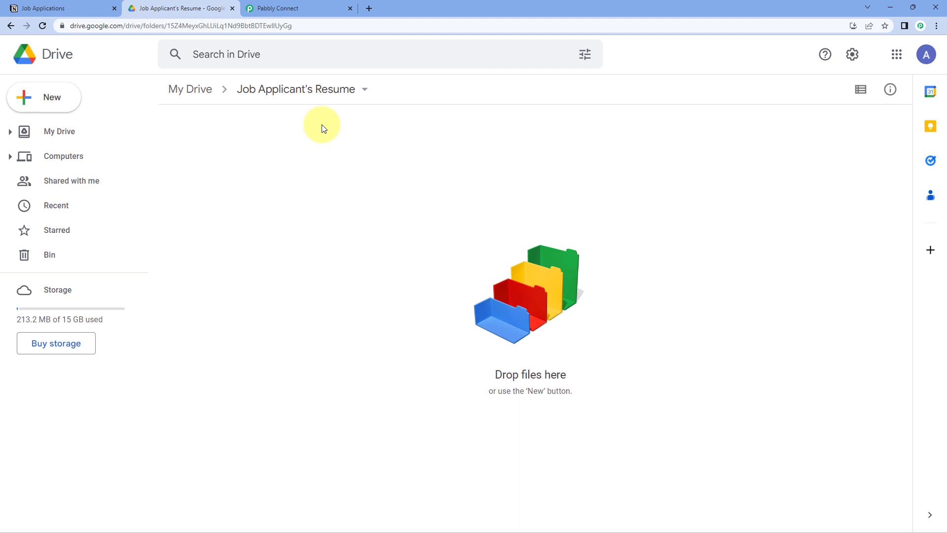
double_click(216, 25)
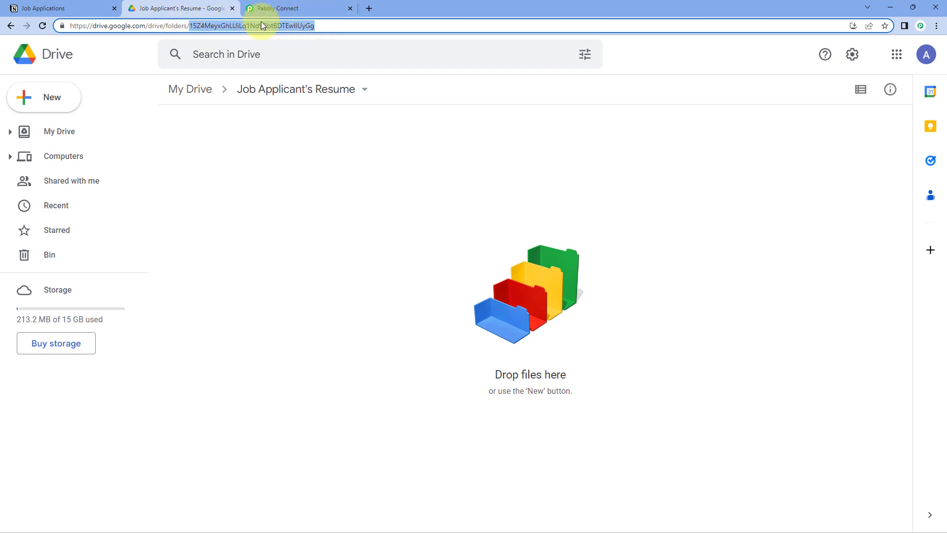
right_click(242, 26)
click(285, 96)
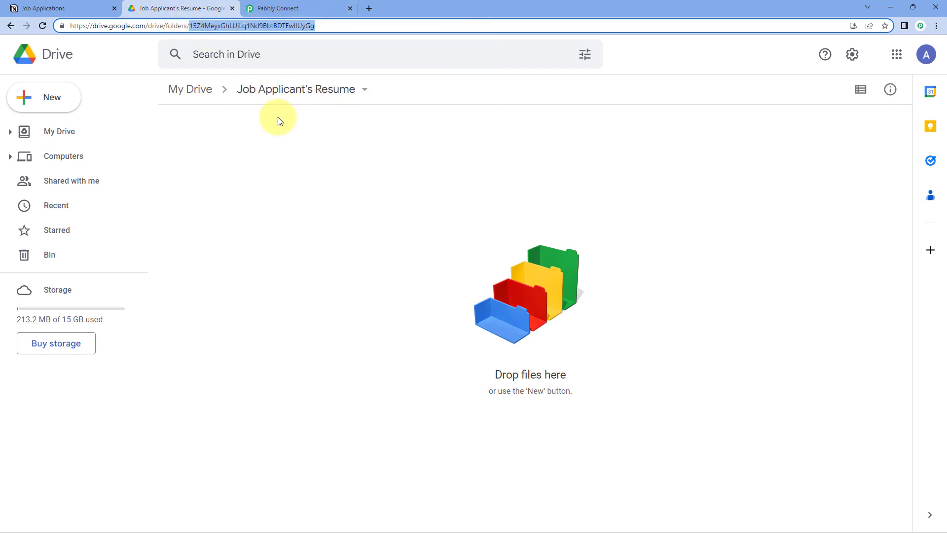
Return to Pabbly Connect and paste the copied folder ID into the Upload a File action's Folder ID field
click(285, 6)
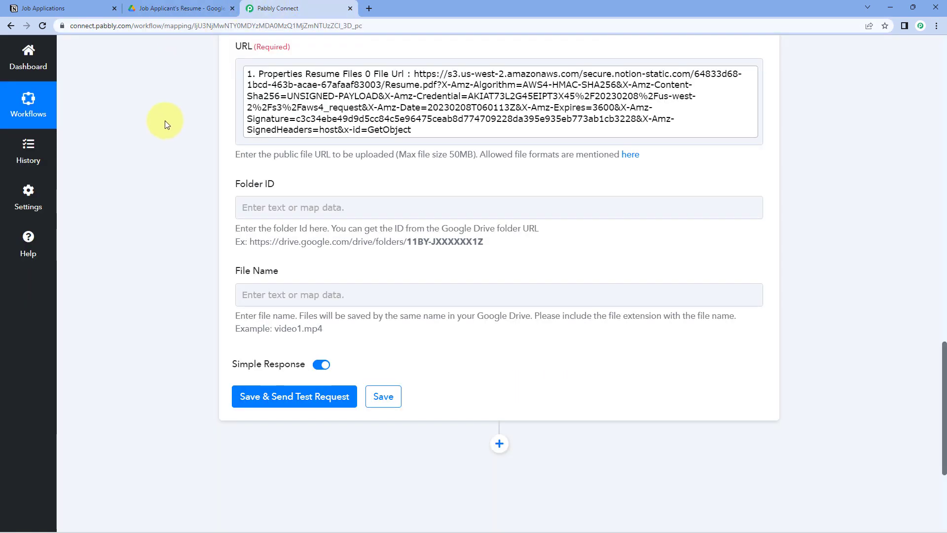
click(254, 205)
right_click(260, 200)
click(284, 279)
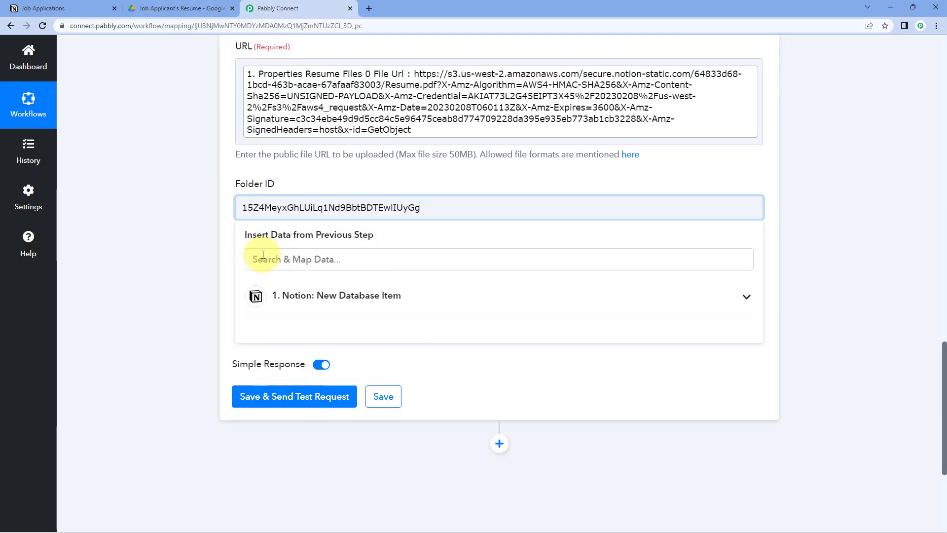
click(208, 223)
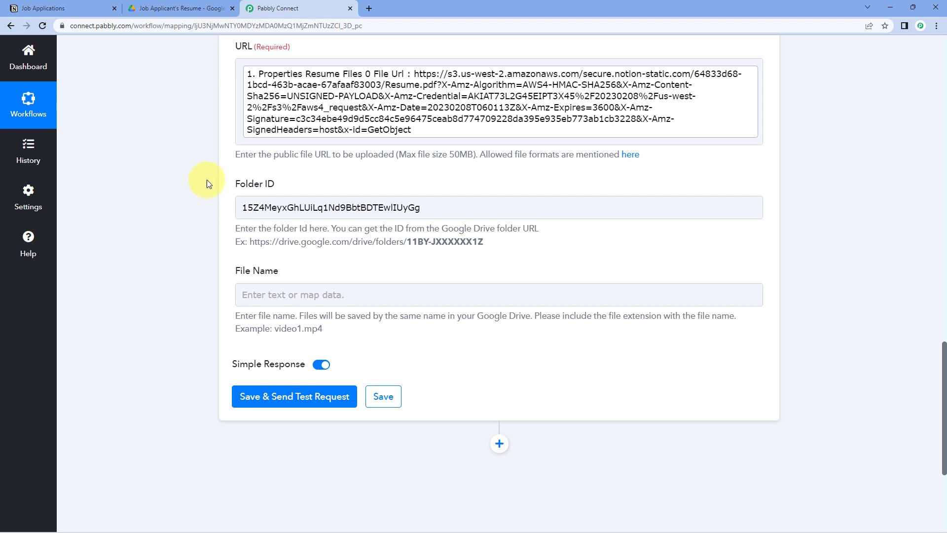
Examine the resume's file name in the Notion response, and check the Google Drive folder and the Notion Job Applications table
scroll(213, 203, down, 2)
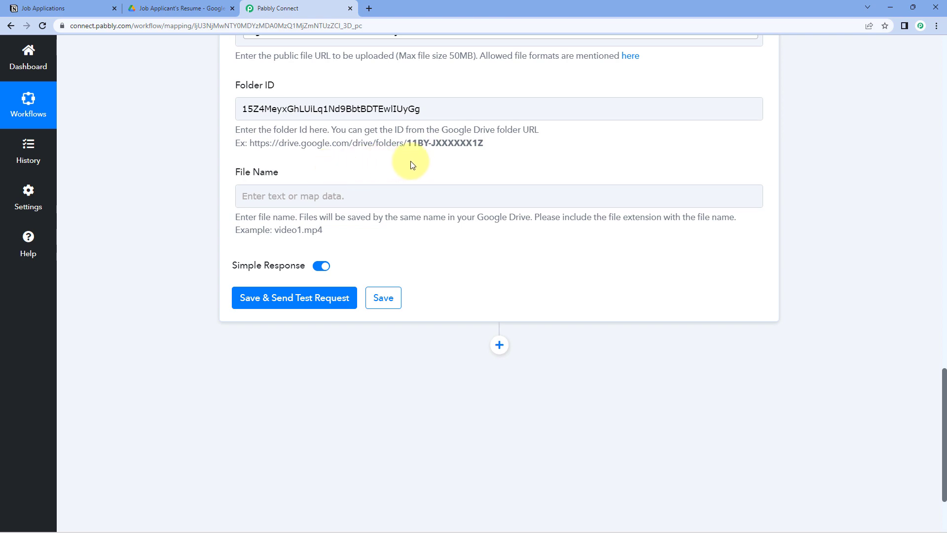
scroll(503, 174, up, 5)
scroll(518, 177, up, 3)
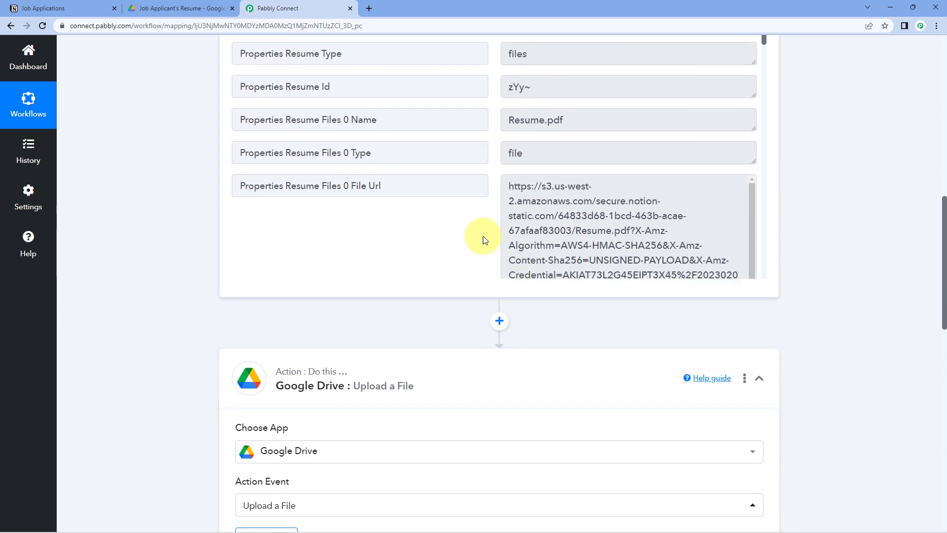
scroll(483, 239, up, 1)
drag(567, 144, 185, 158)
click(175, 182)
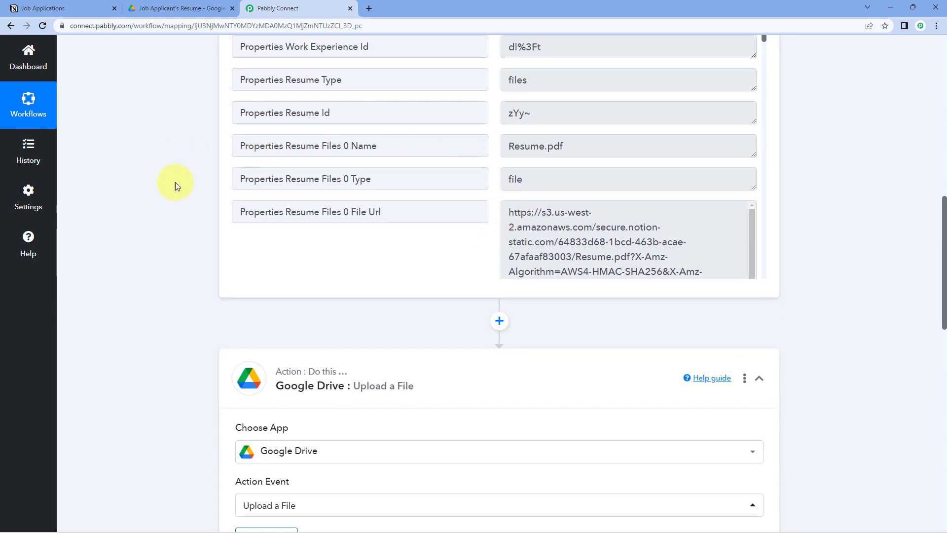
scroll(176, 182, up, 2)
drag(567, 246, 495, 243)
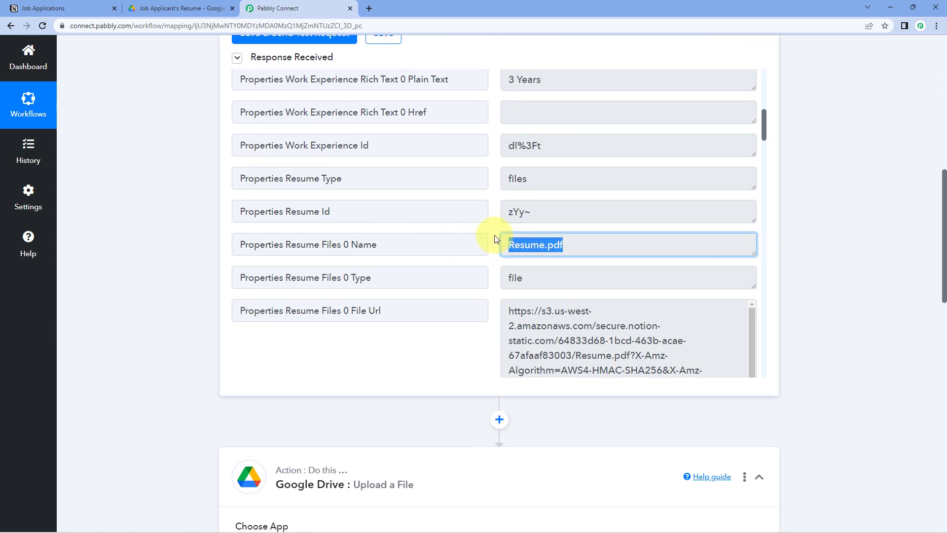
click(494, 235)
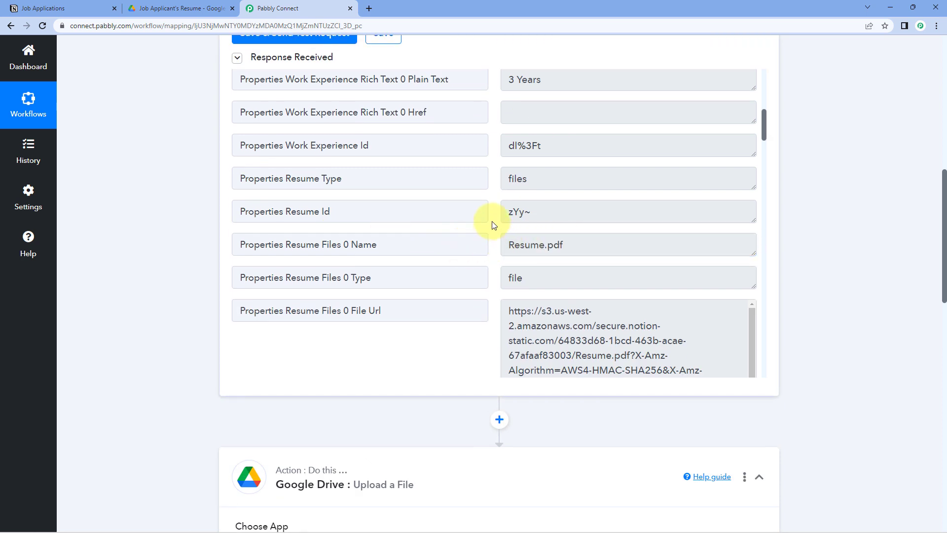
scroll(493, 223, up, 1)
scroll(493, 223, down, 2)
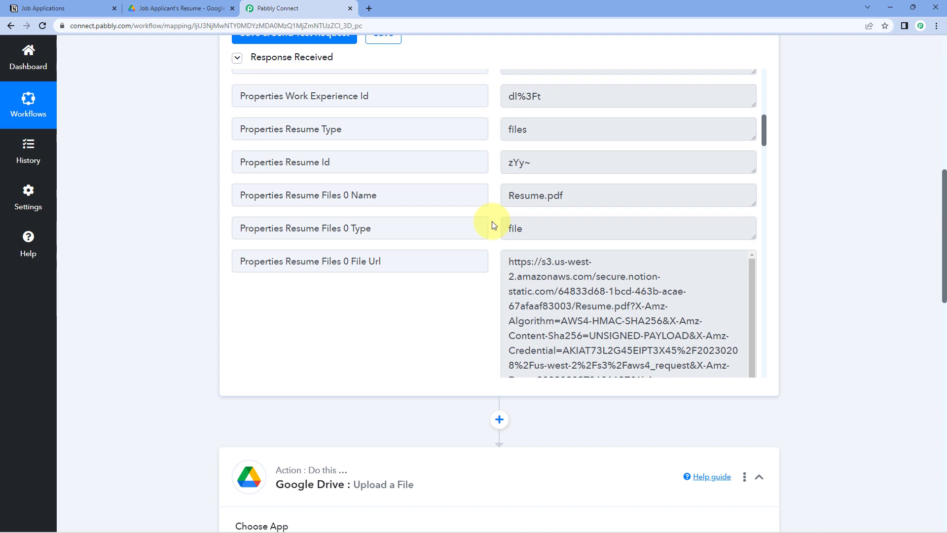
scroll(493, 224, down, 3)
click(177, 8)
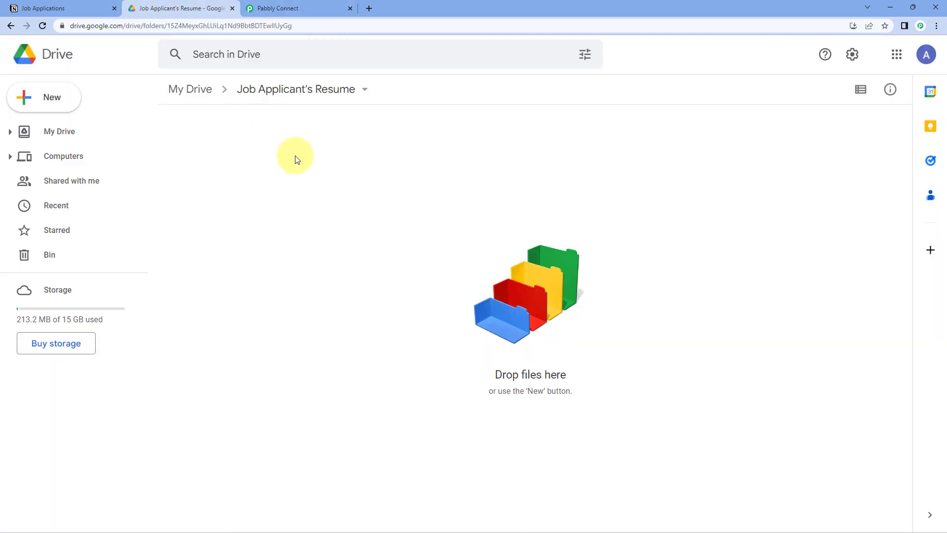
click(69, 7)
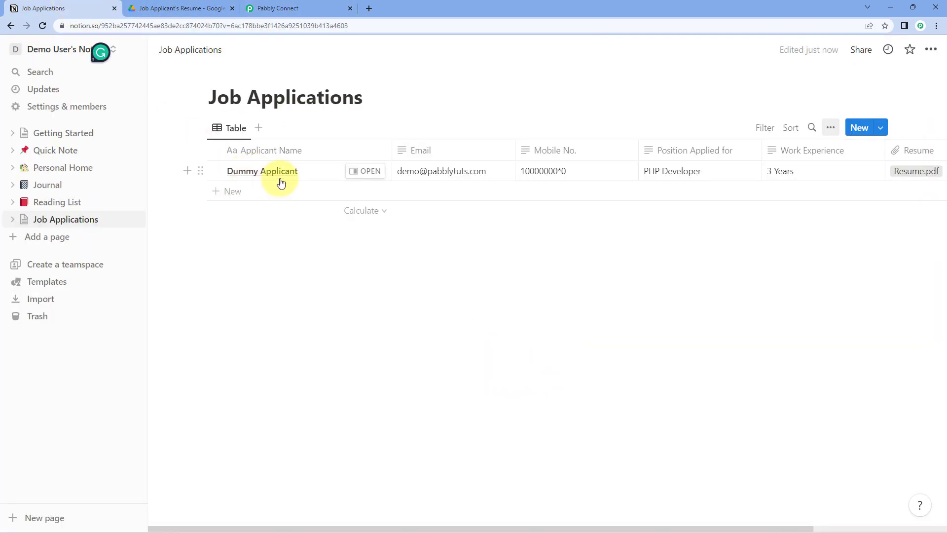
click(267, 8)
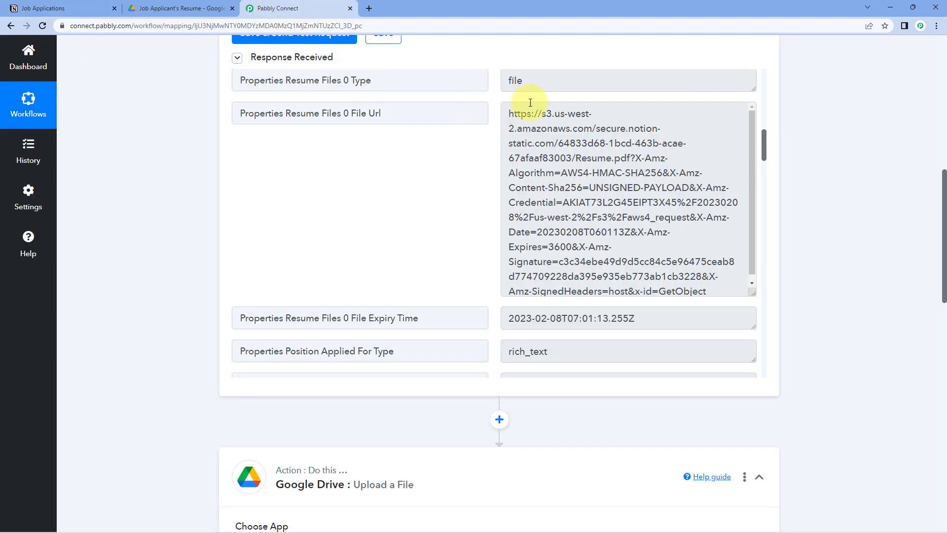
scroll(530, 108, up, 2)
scroll(534, 115, up, 1)
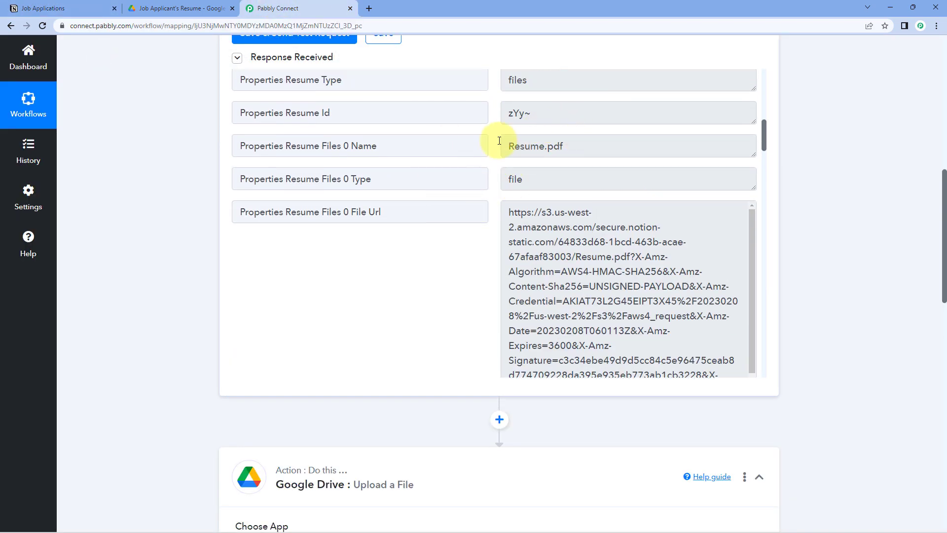
Map the Notion trigger's Properties Applicant Name Title 0 Plain Text value to the Google Drive action's File Name field
scroll(190, 211, down, 12)
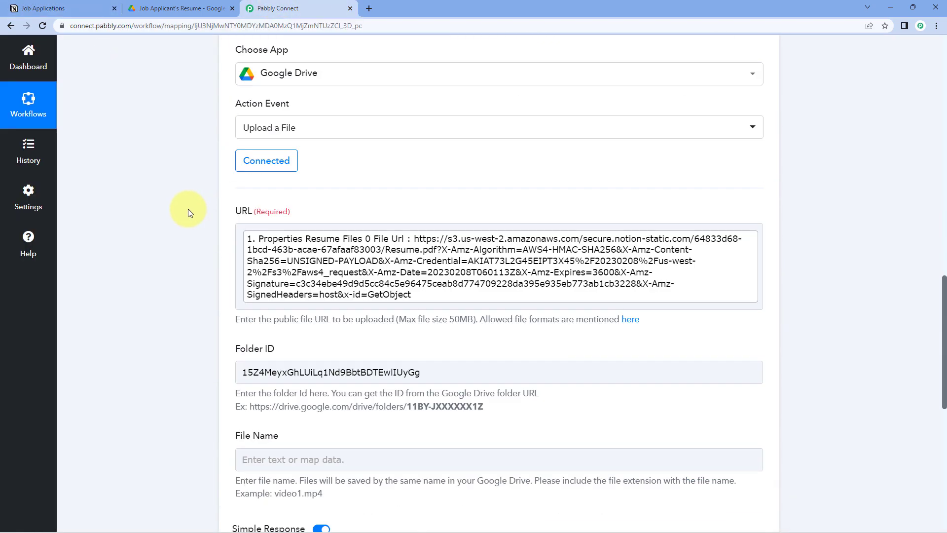
scroll(205, 220, down, 2)
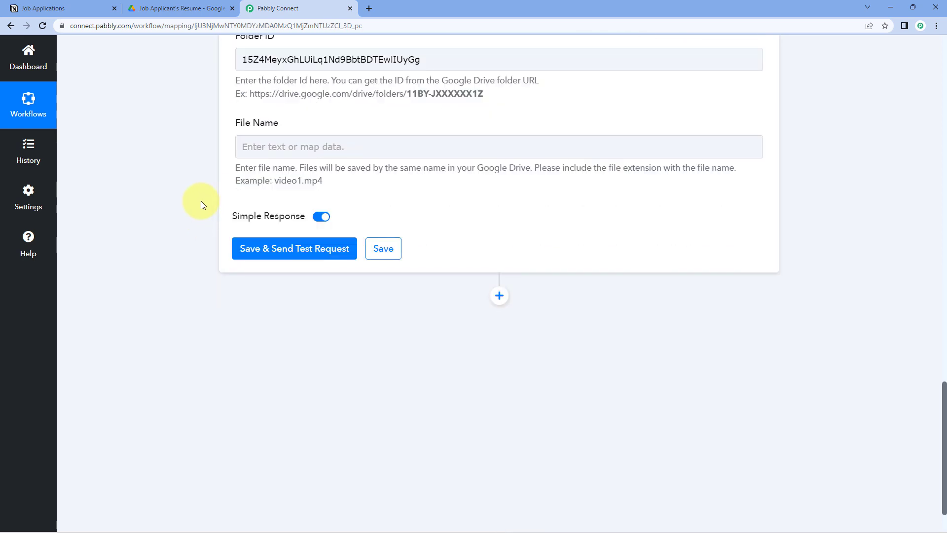
click(275, 147)
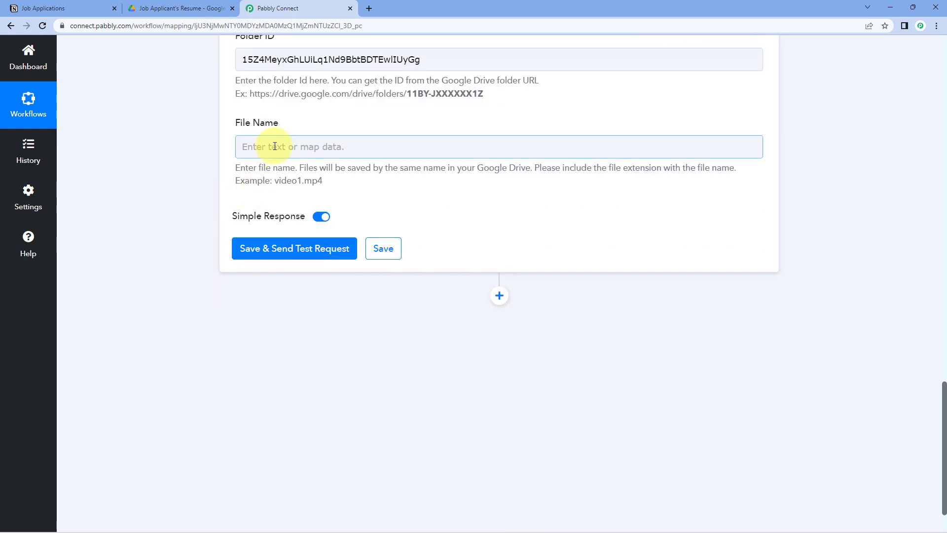
click(274, 146)
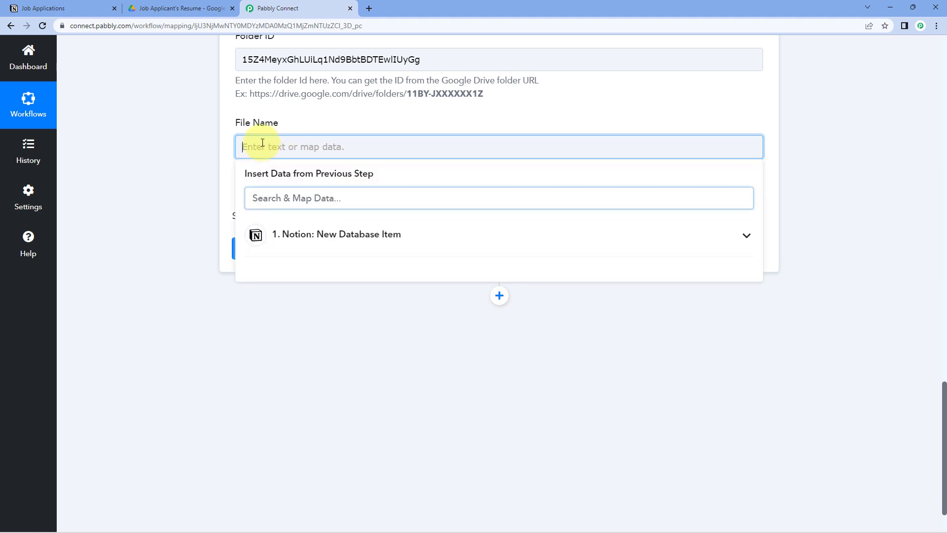
click(327, 237)
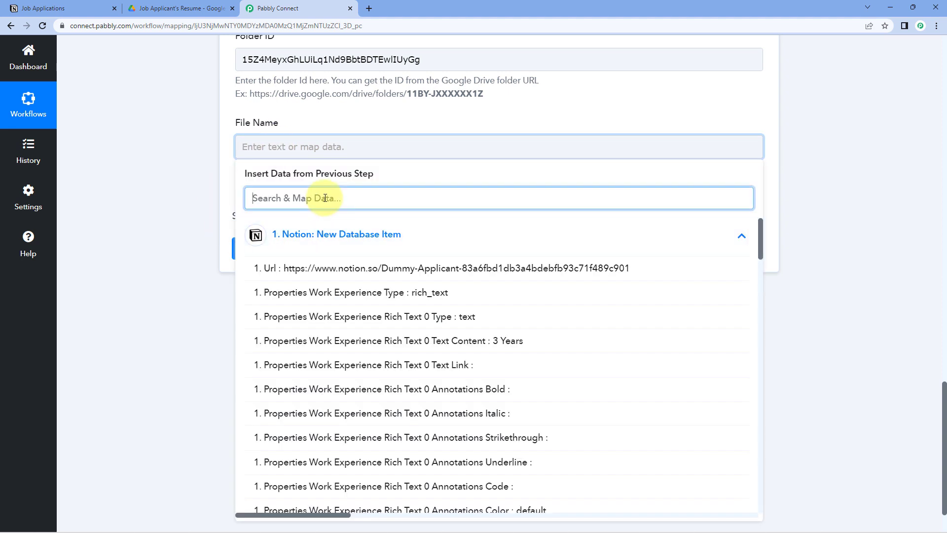
text(Du)
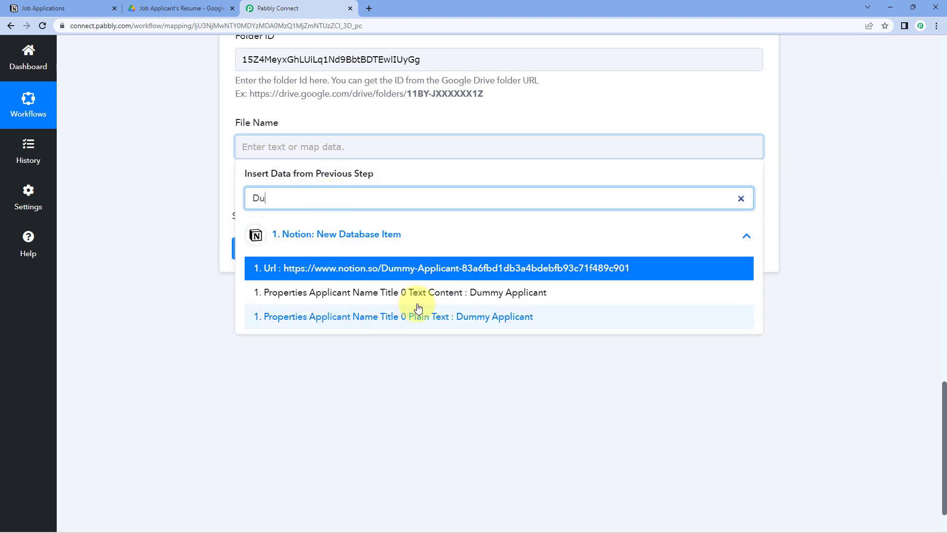
click(405, 320)
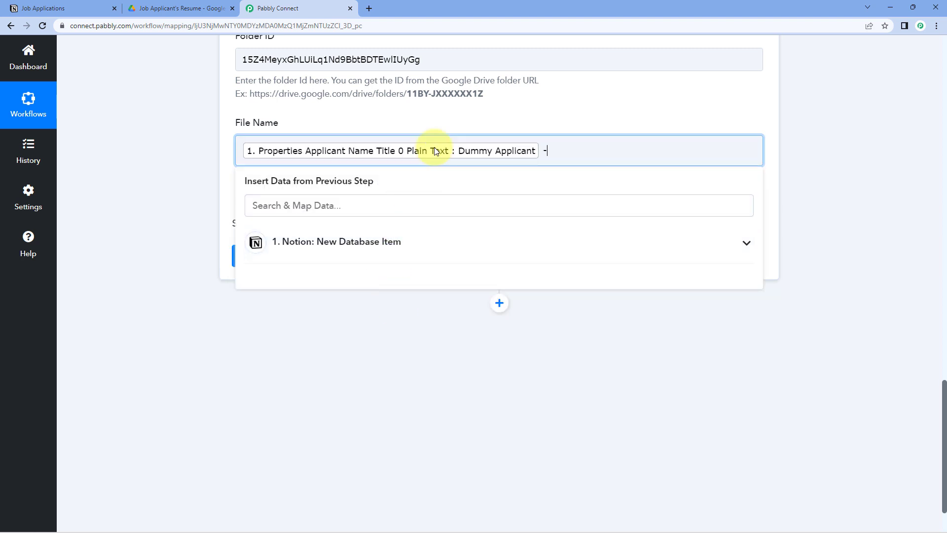
Append a hyphen and the Notion trigger's Properties Resume Files 0 Name value to the File Name field
click(391, 242)
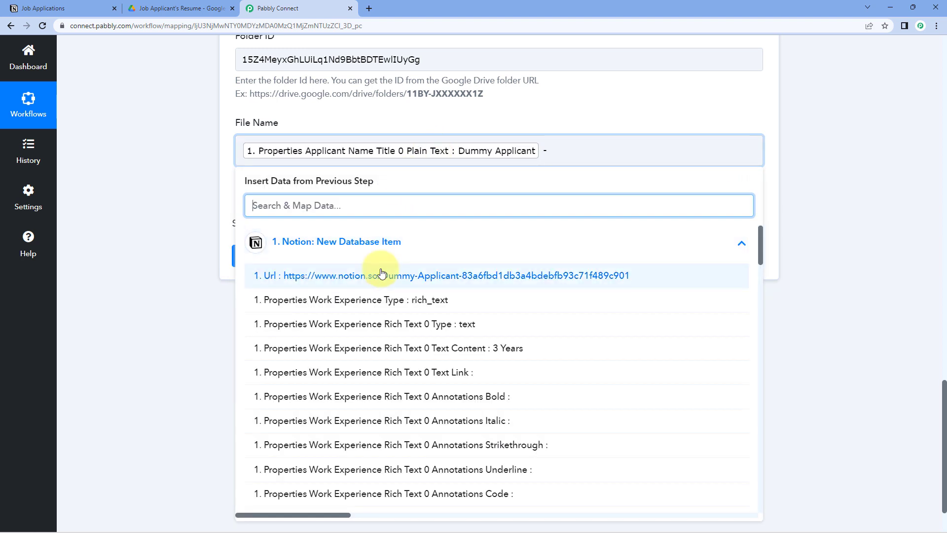
scroll(383, 272, down, 2)
scroll(382, 275, down, 5)
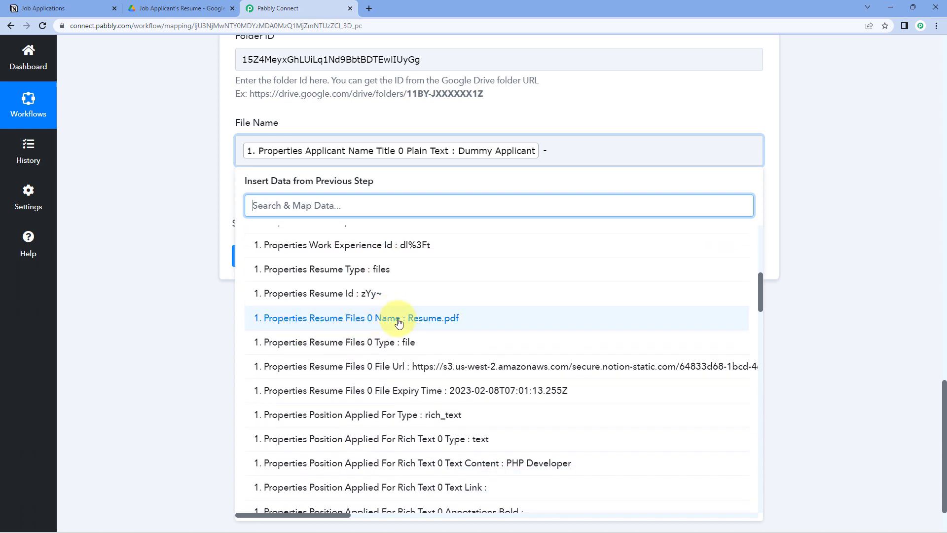
click(398, 321)
click(414, 93)
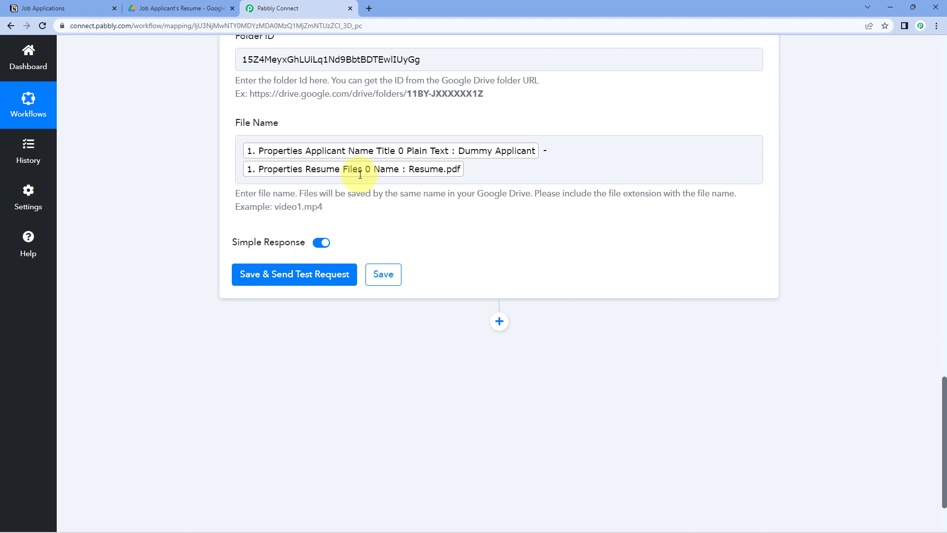
Check the Google Drive folder and the Notion Job Applications table, and return to Pabbly Connect
click(190, 8)
click(84, 7)
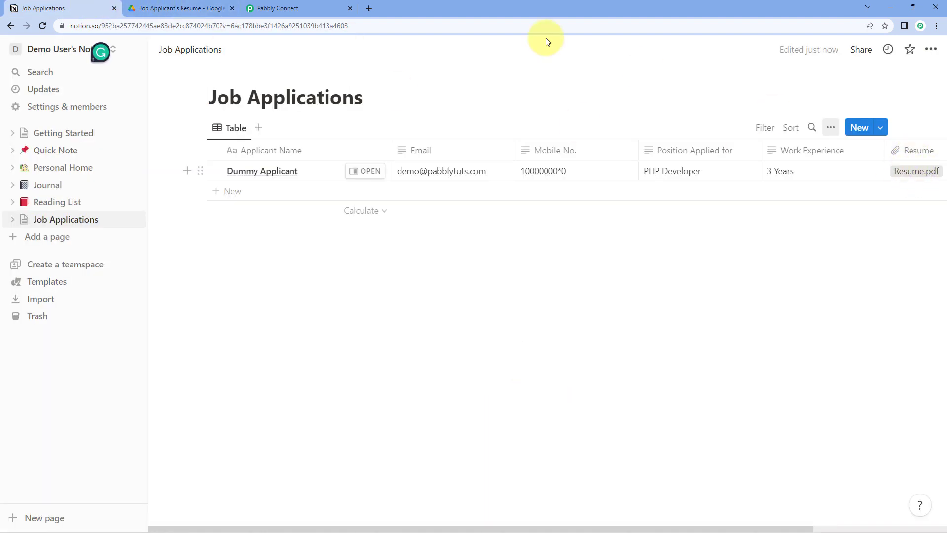
click(329, 4)
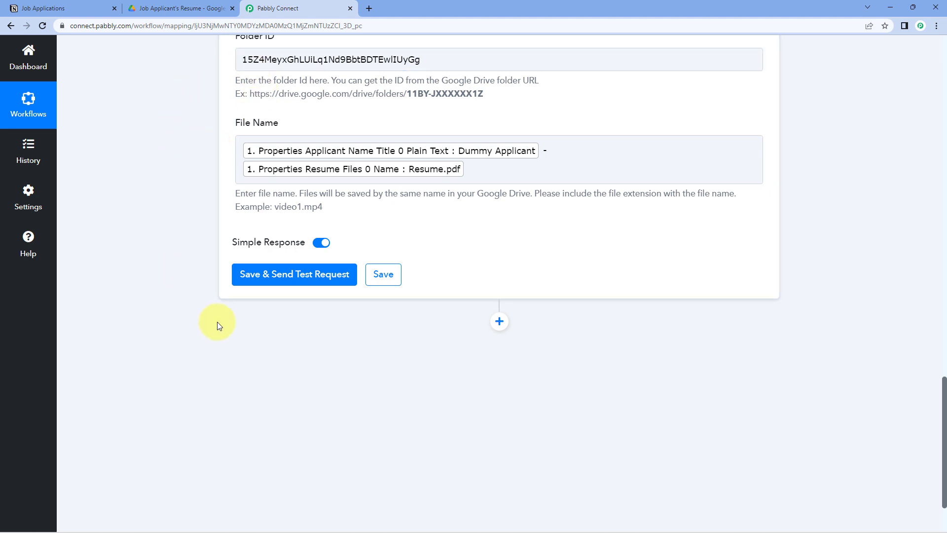
Save the Upload a File action, send a test request, and review the response against the mapped fields
click(291, 277)
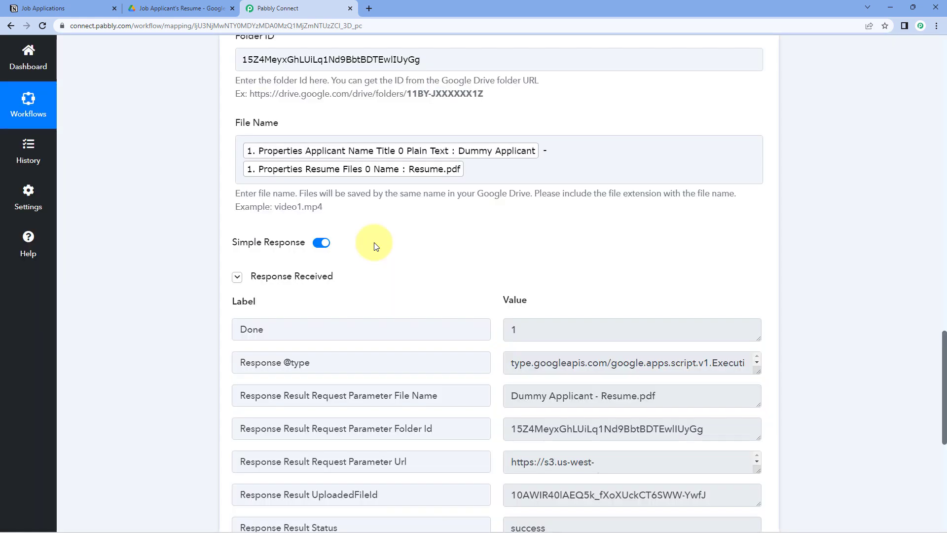
scroll(408, 238, down, 2)
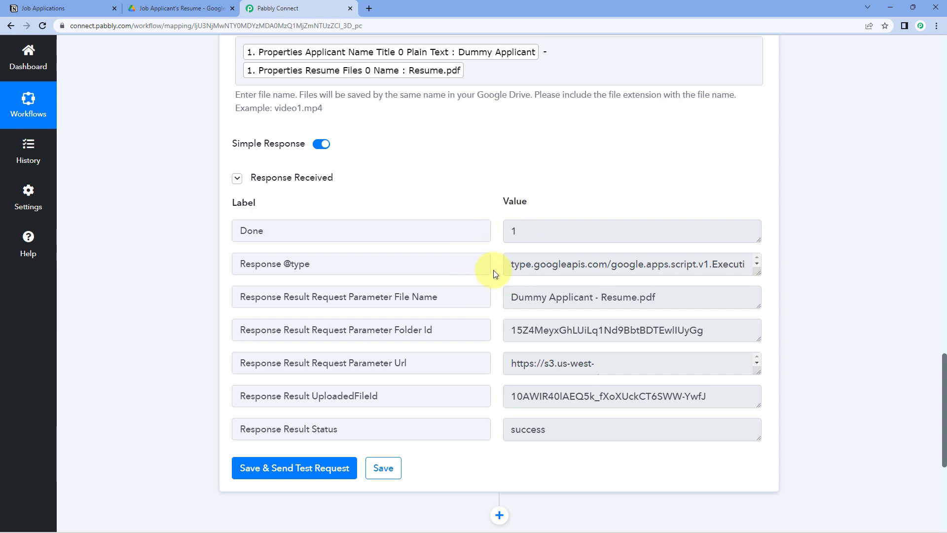
scroll(475, 210, up, 1)
scroll(475, 210, up, 5)
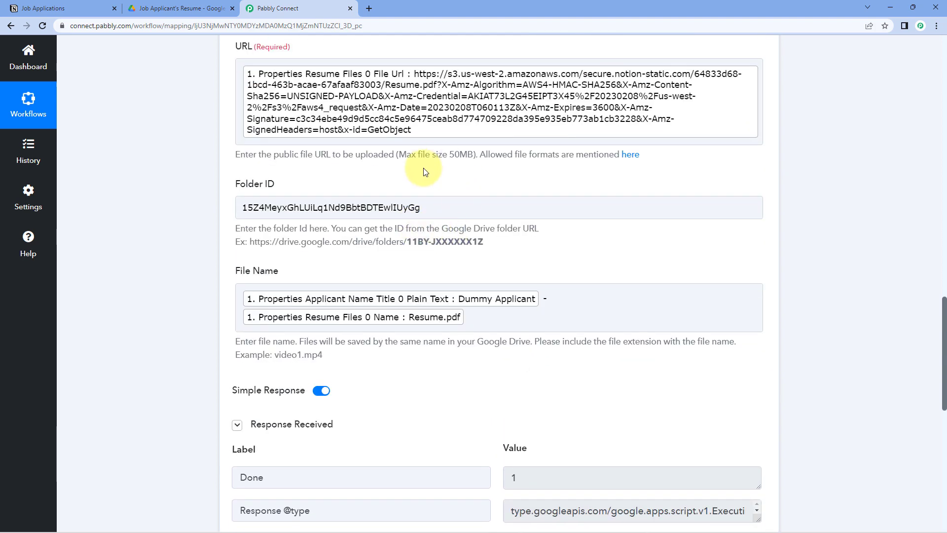
Switch to Google Drive, open the uploaded Dummy Applicant - Resume.pdf, and compare it with the Notion Job Applications entry
click(42, 8)
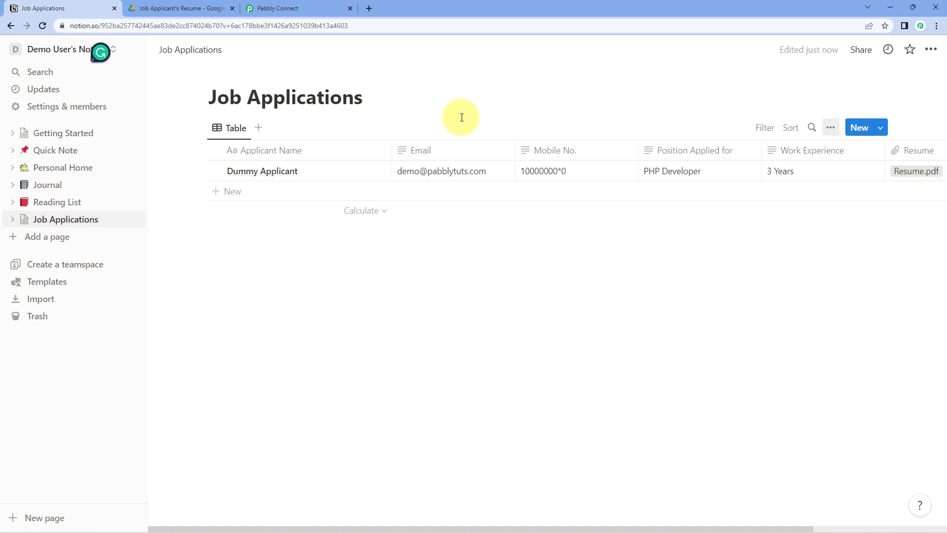
click(186, 8)
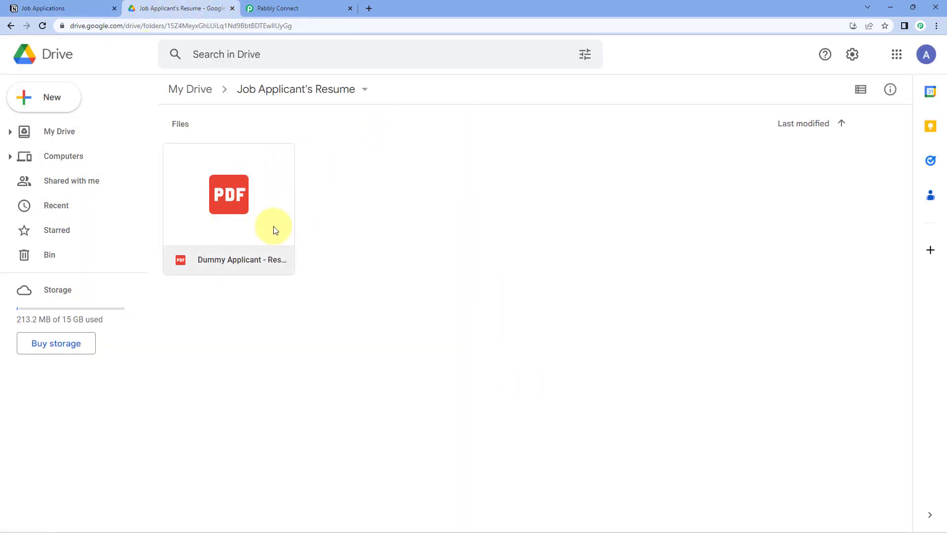
double_click(228, 206)
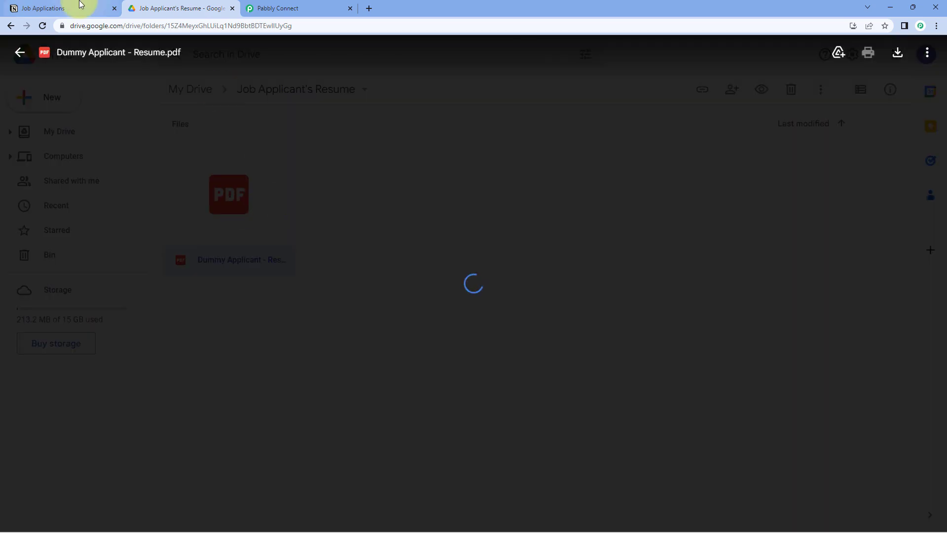
click(69, 8)
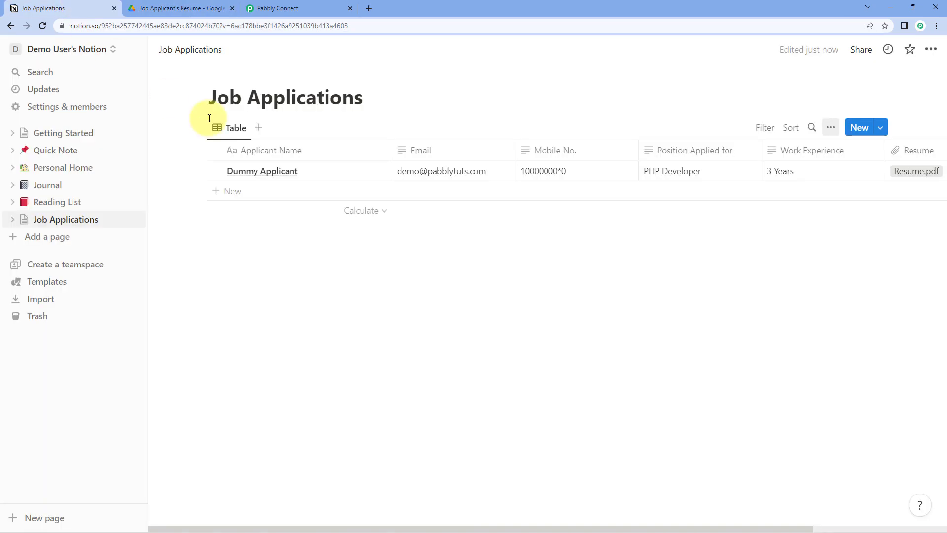
click(159, 8)
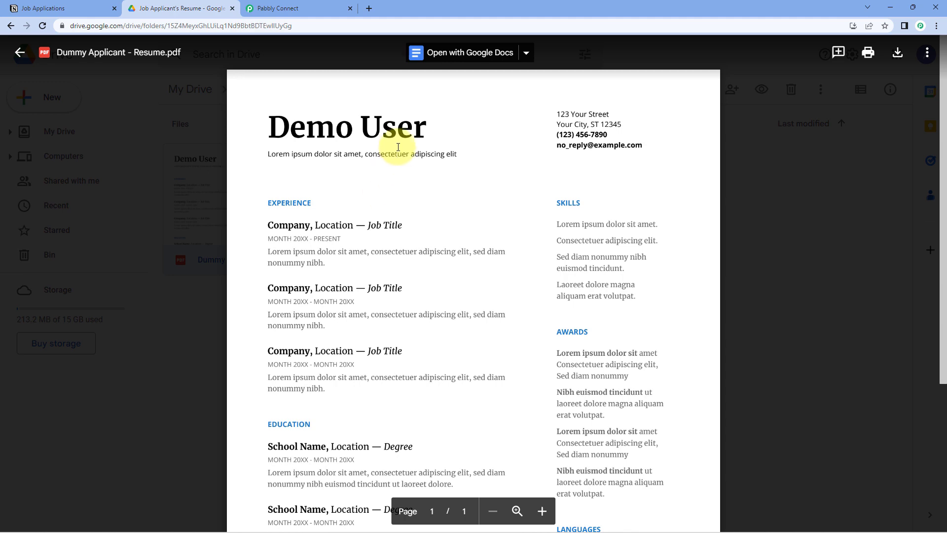
scroll(385, 150, down, 2)
scroll(386, 149, down, 3)
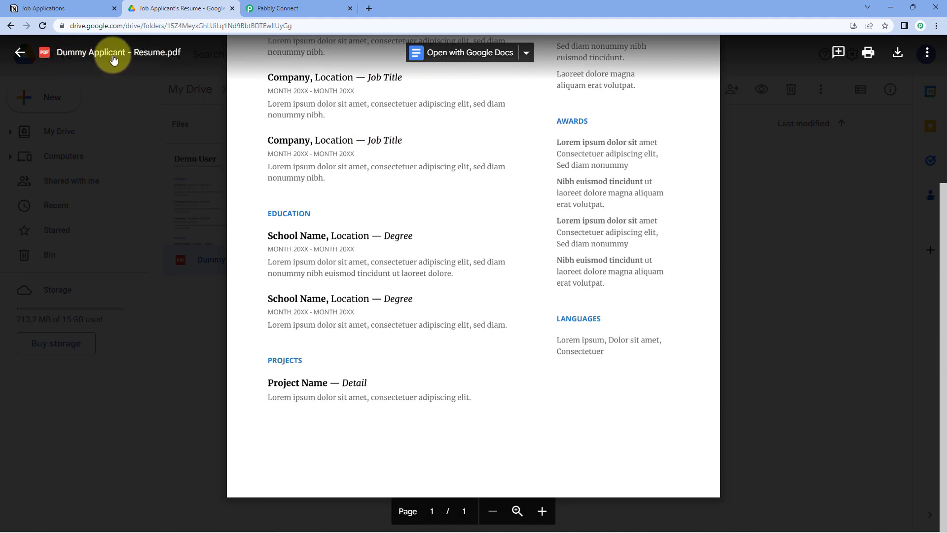
Return to Pabbly Connect and collapse the workflow's Notion trigger and Google Drive action
click(278, 8)
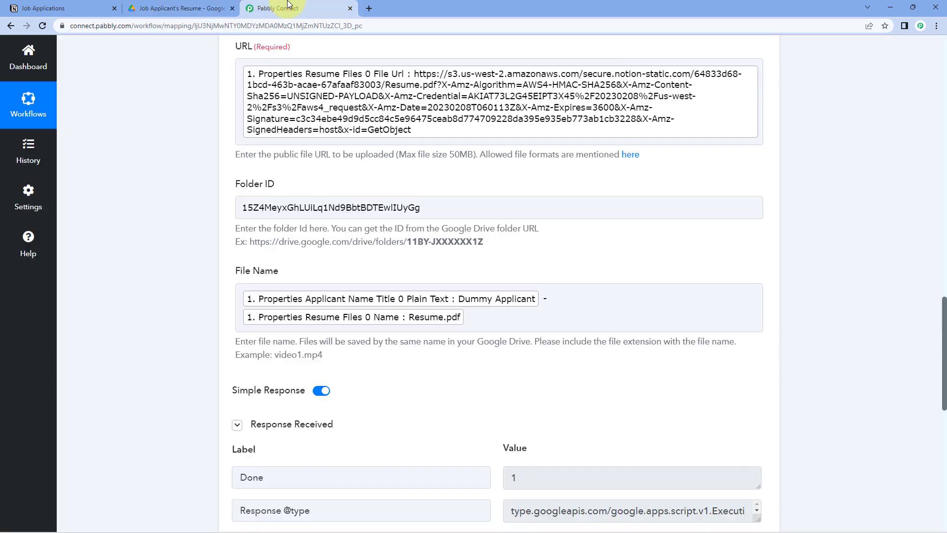
scroll(166, 276, down, 2)
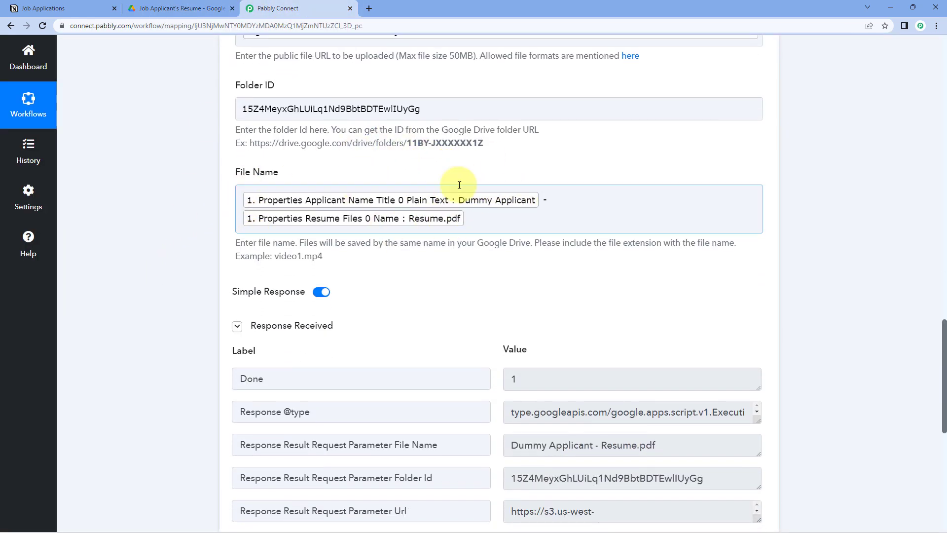
scroll(777, 183, up, 6)
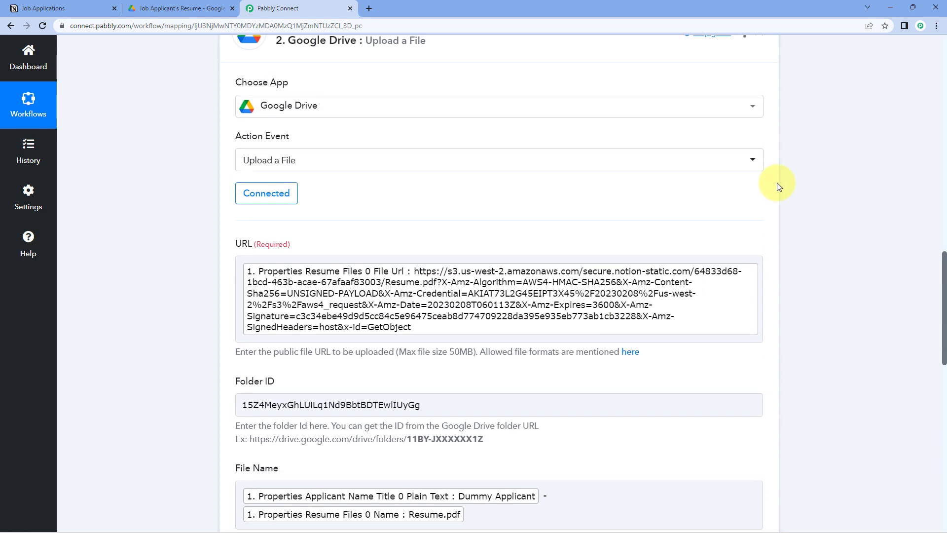
scroll(769, 169, up, 15)
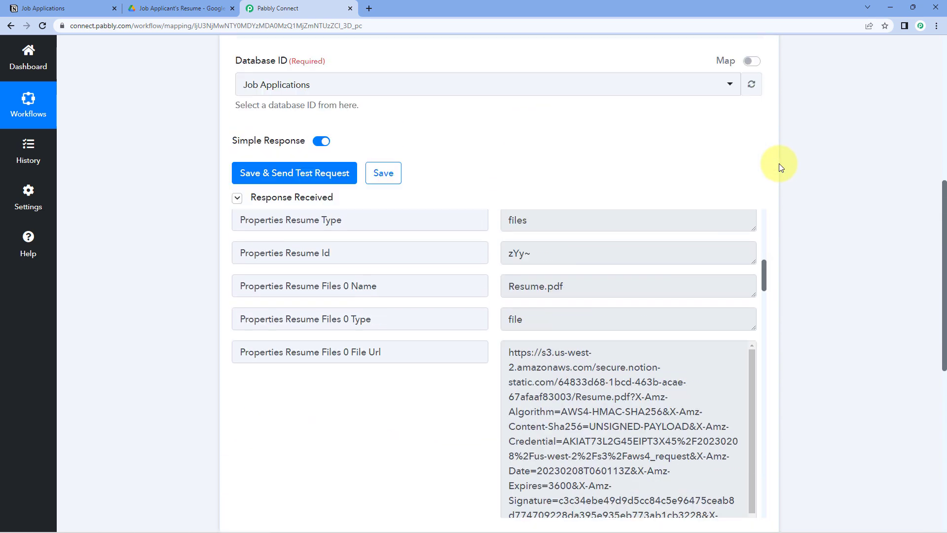
scroll(779, 163, up, 7)
click(762, 187)
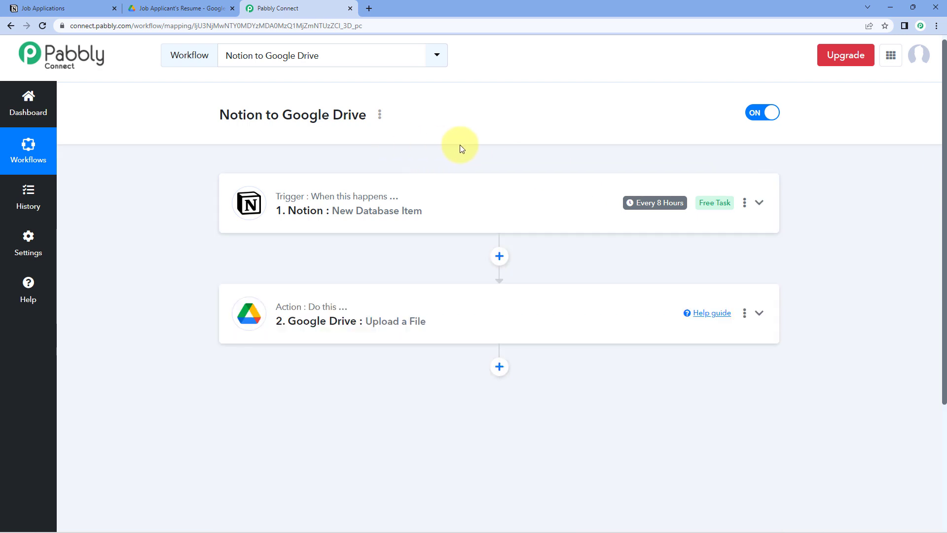
Review the Notion Job Applications table, and close the resume preview in Google Drive
click(39, 8)
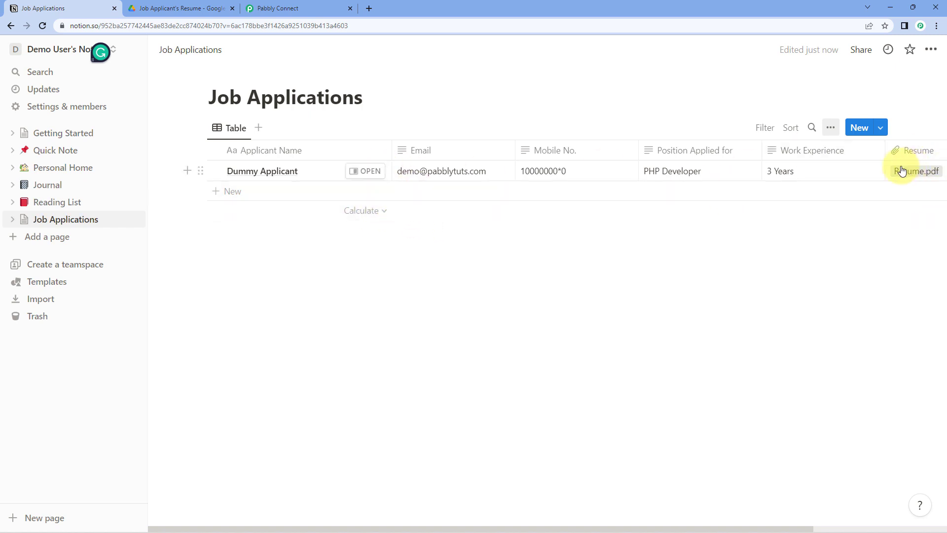
click(205, 9)
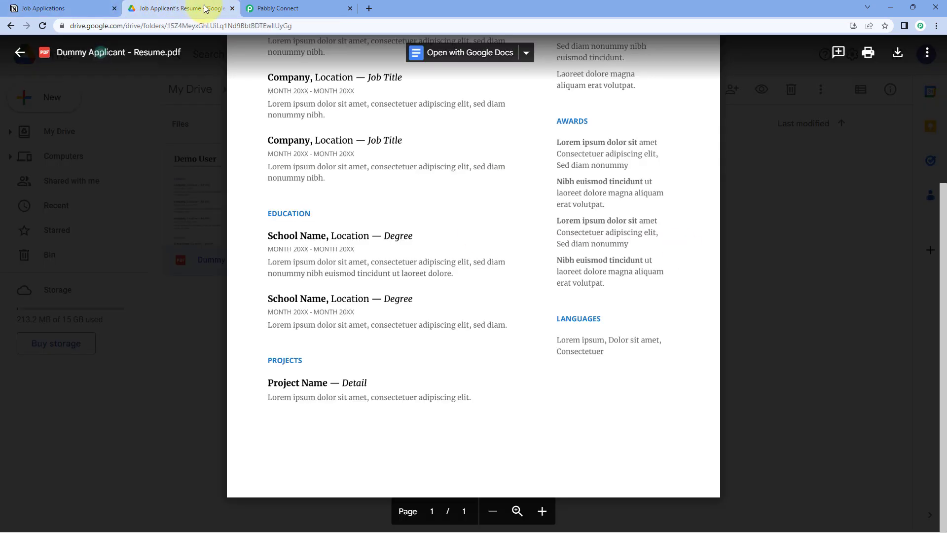
click(200, 108)
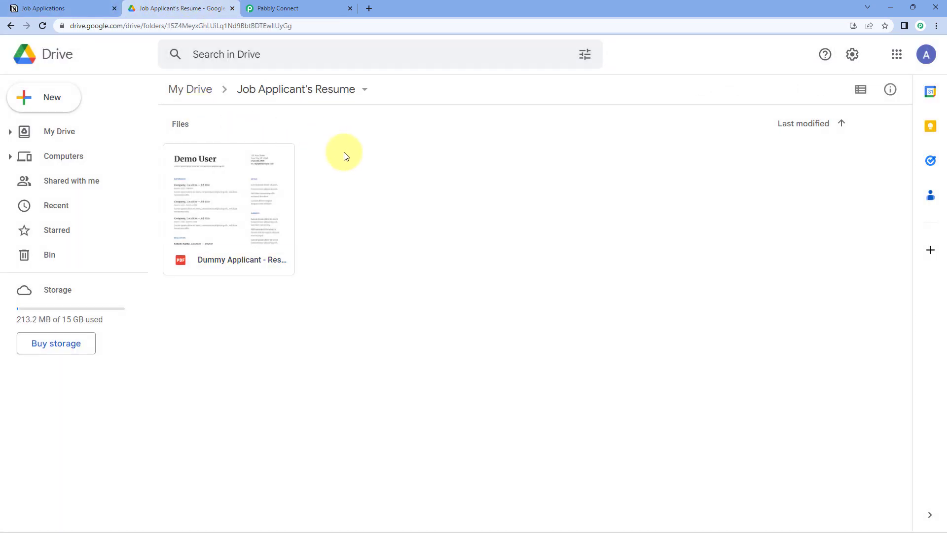
Examine the Notion trigger's checking interval in Pabbly Connect and view the Job Applicant's Resume folder in Google Drive once more
click(312, 7)
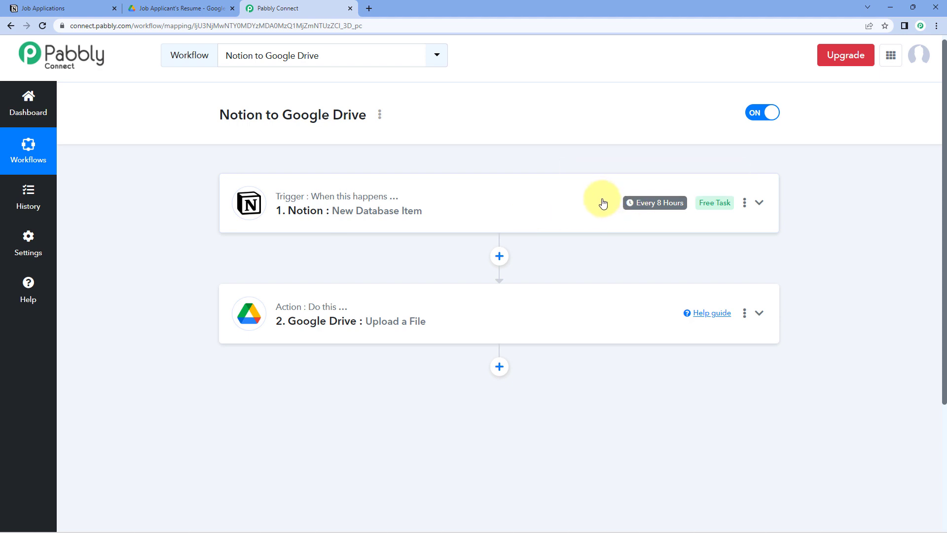
mouse_move(651, 205)
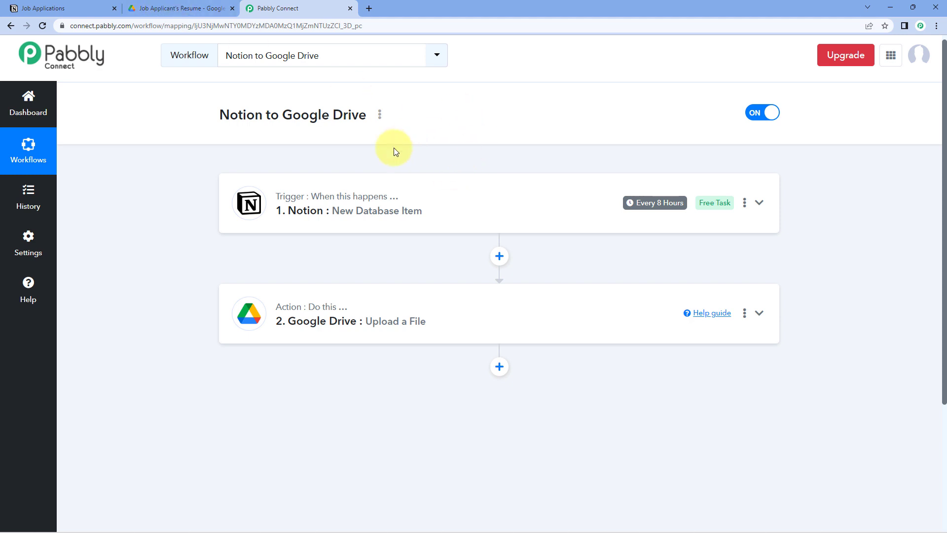
click(173, 8)
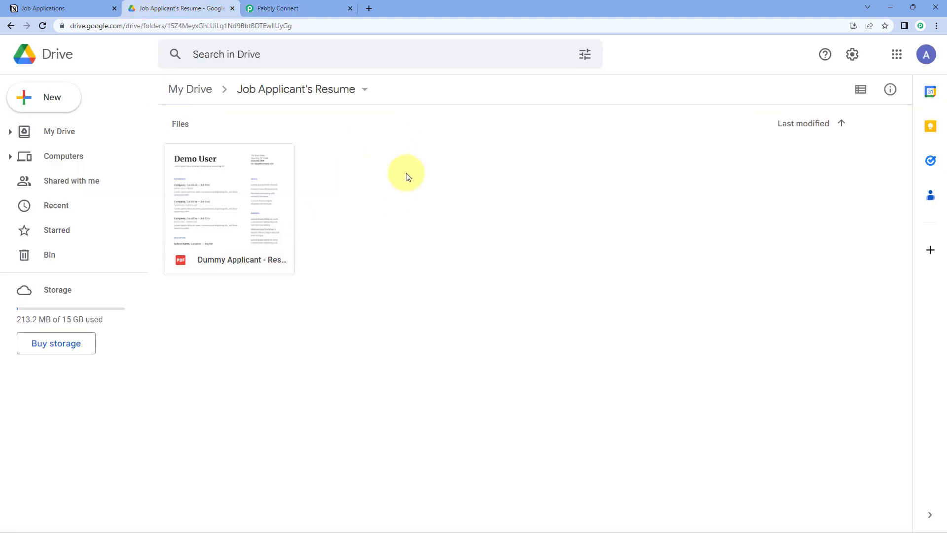
click(276, 8)
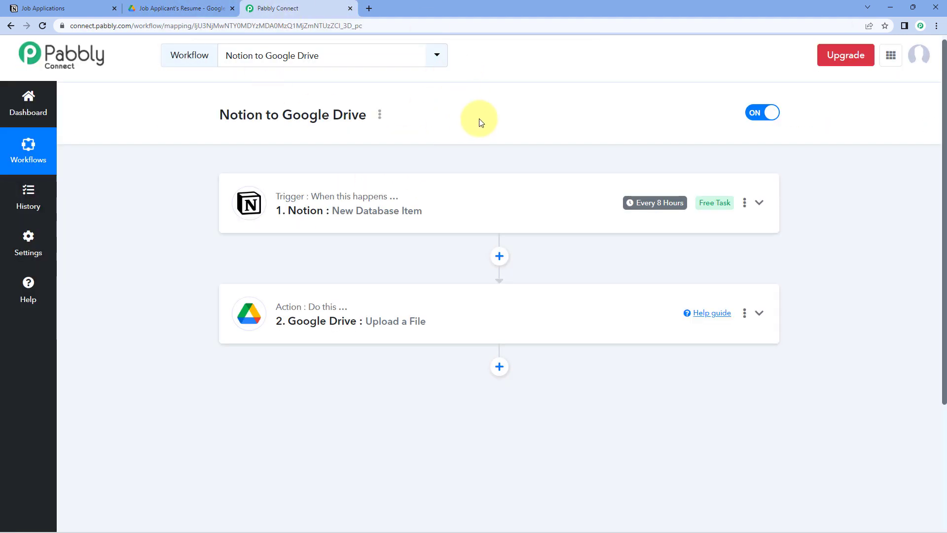